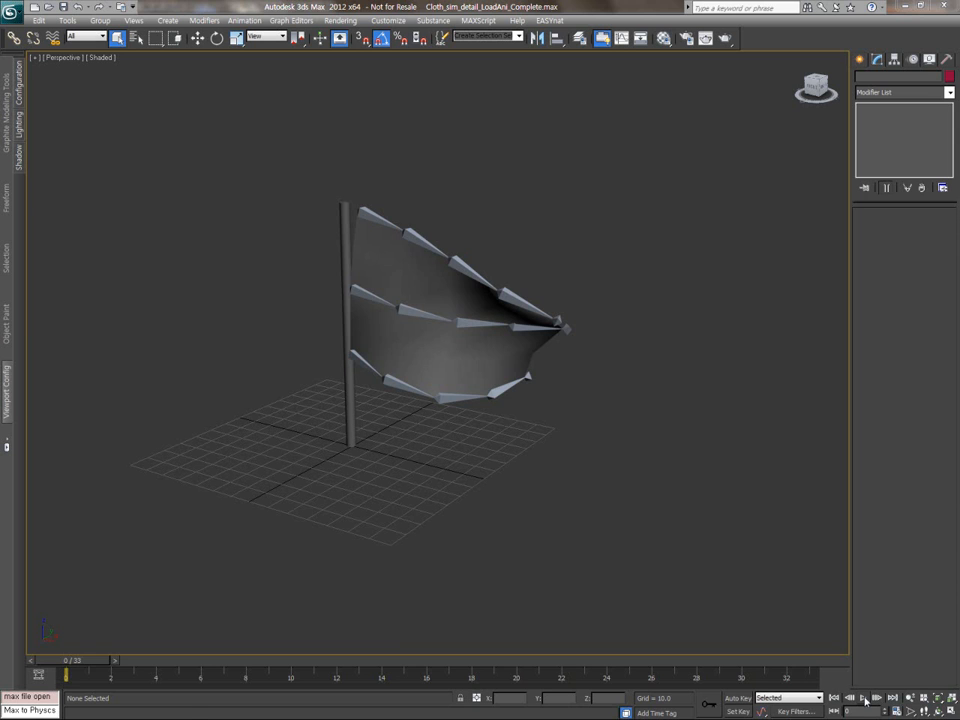
Step: Play back the finished flag animation, stop it, and select a bone in the flag's lower chain
left_click(866, 698)
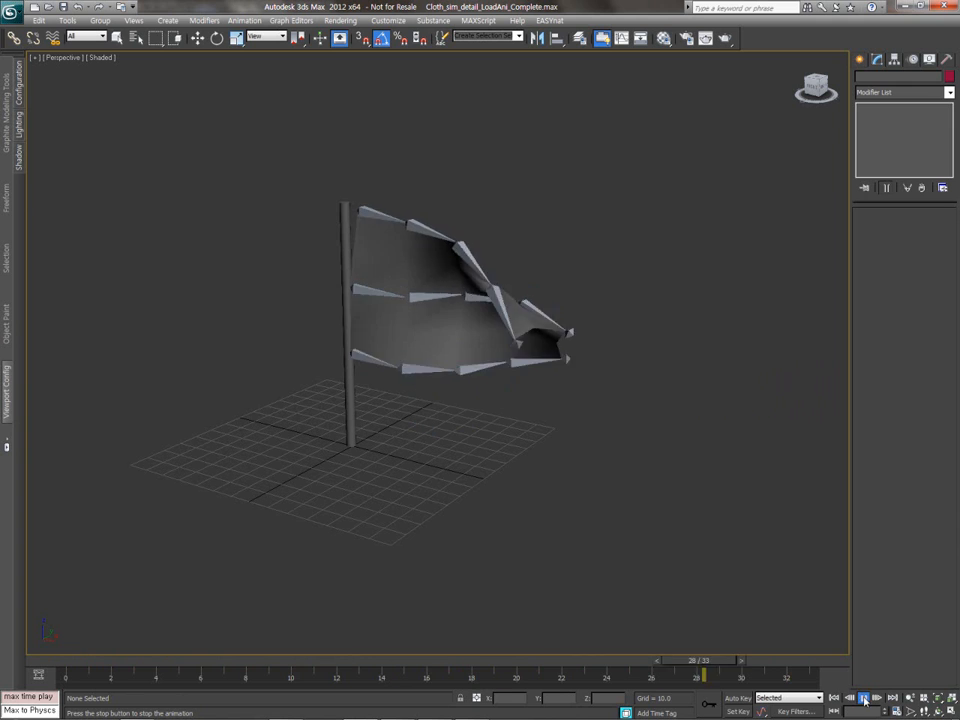
left_click(864, 698)
left_click(386, 405)
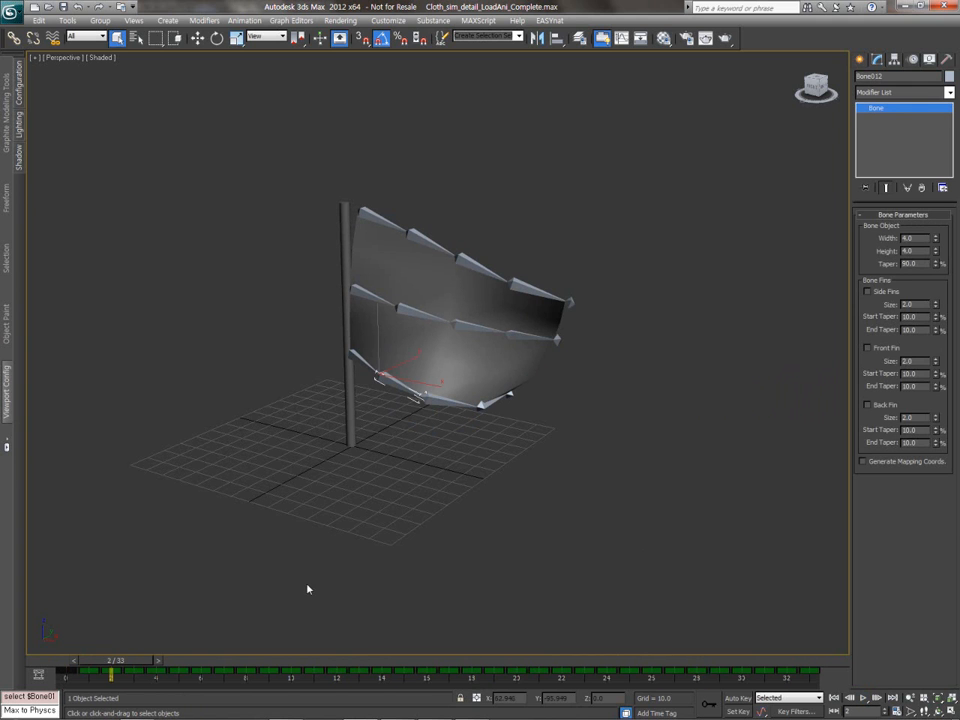
Step: Examine the flag plane's Skin envelopes, replay the animation, and deselect the plane
left_click(536, 355)
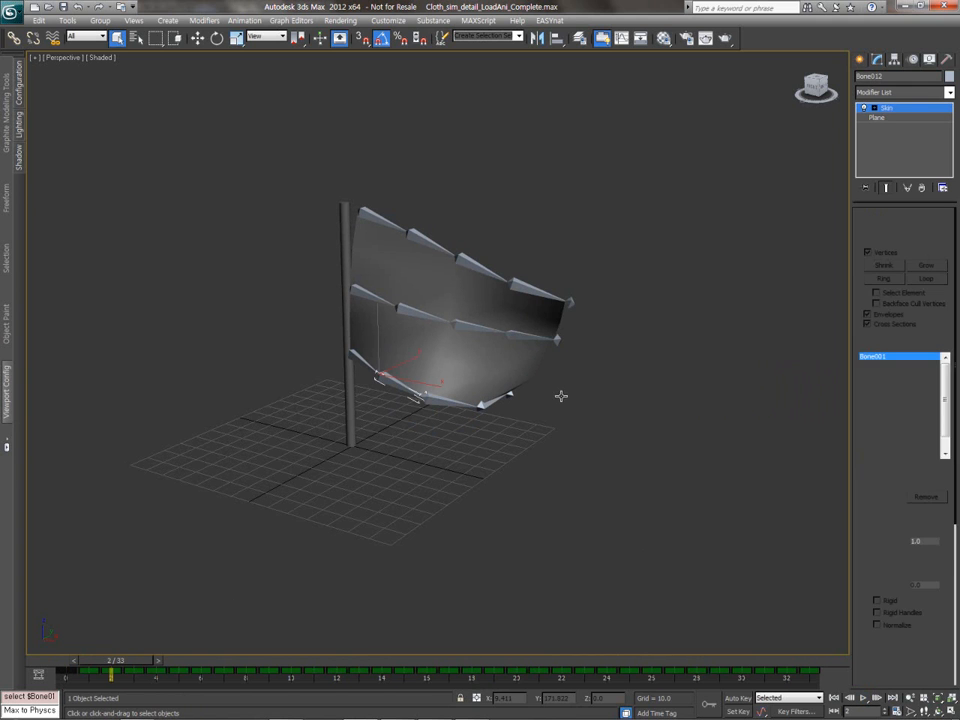
left_click(904, 229)
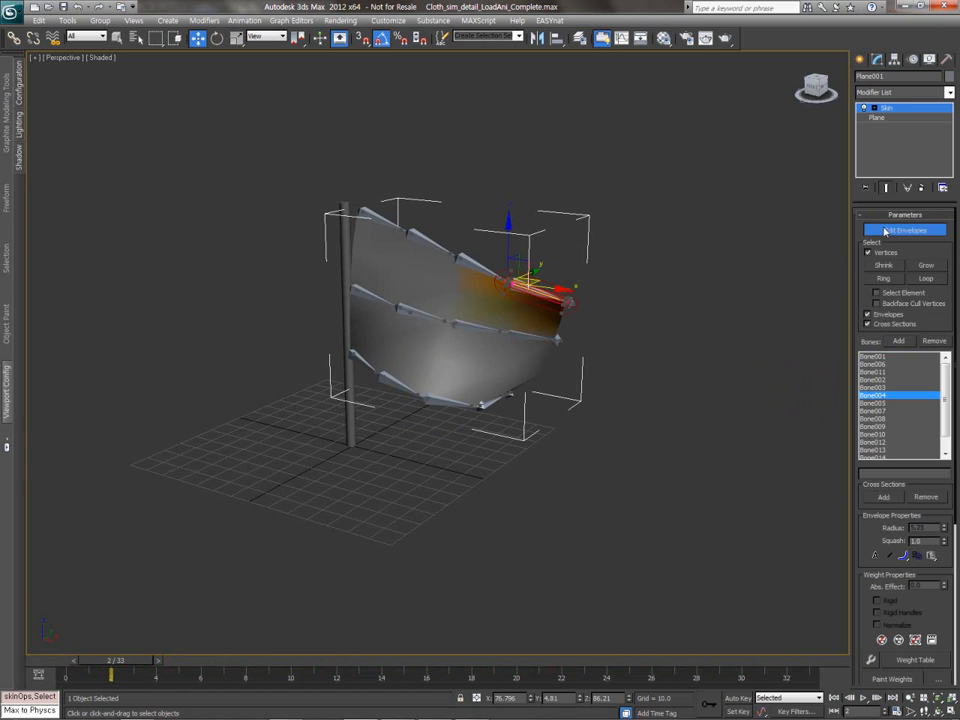
key("slash")
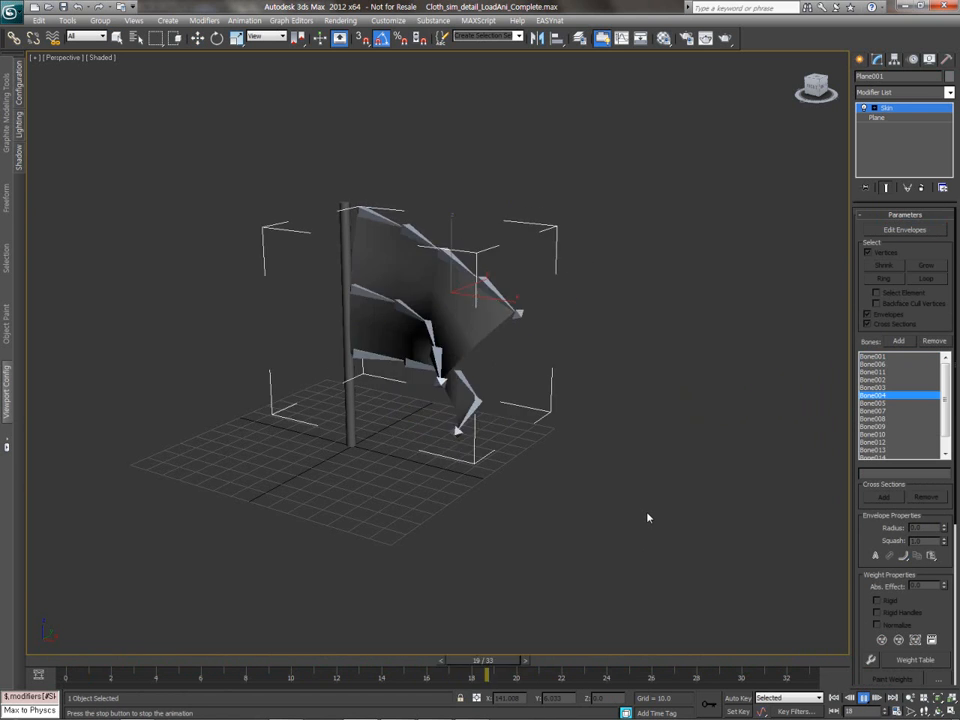
left_click(874, 698)
left_click(649, 510)
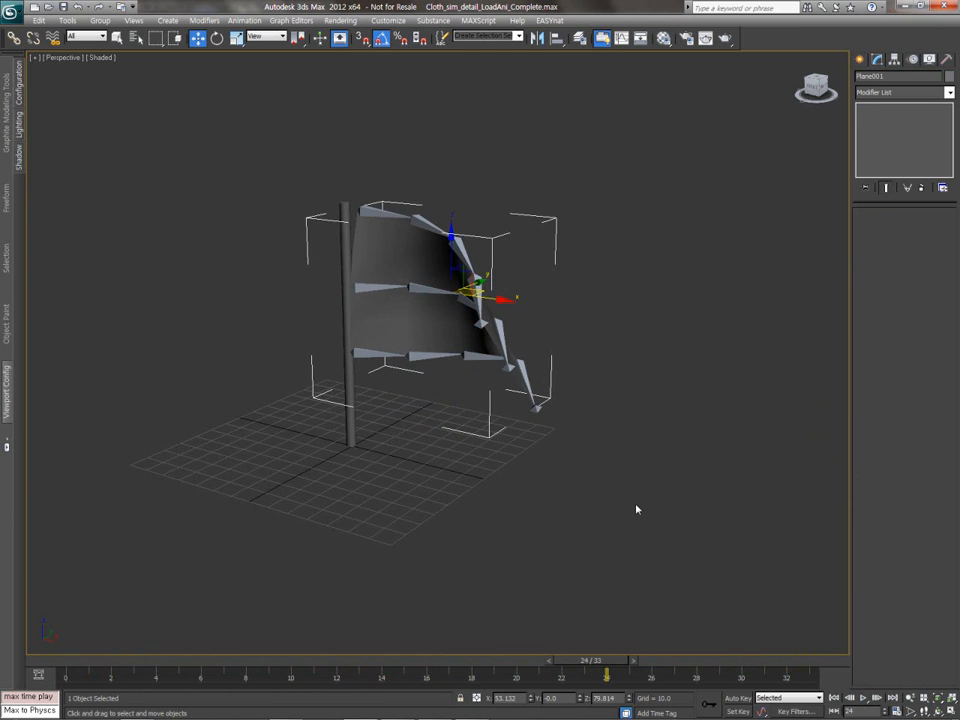
Step: Open the starting scene Cloth_sim_start.max
left_click(10, 12)
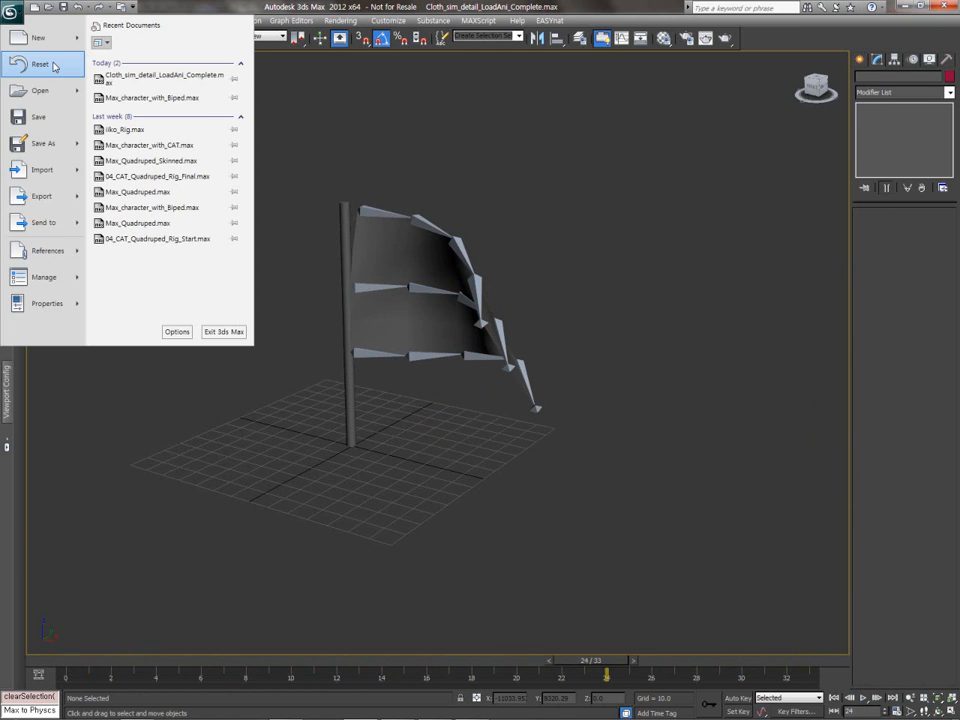
left_click(53, 89)
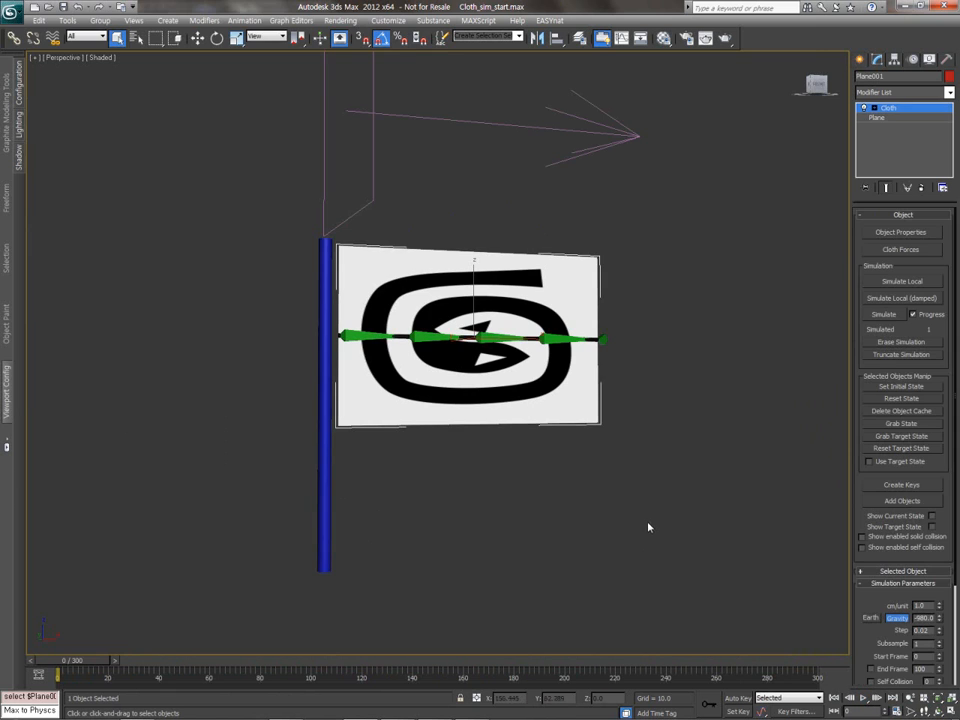
Step: Review the flag's base Plane parameters and the scene's system unit setup without changing the units
left_click(876, 117)
left_click(388, 20)
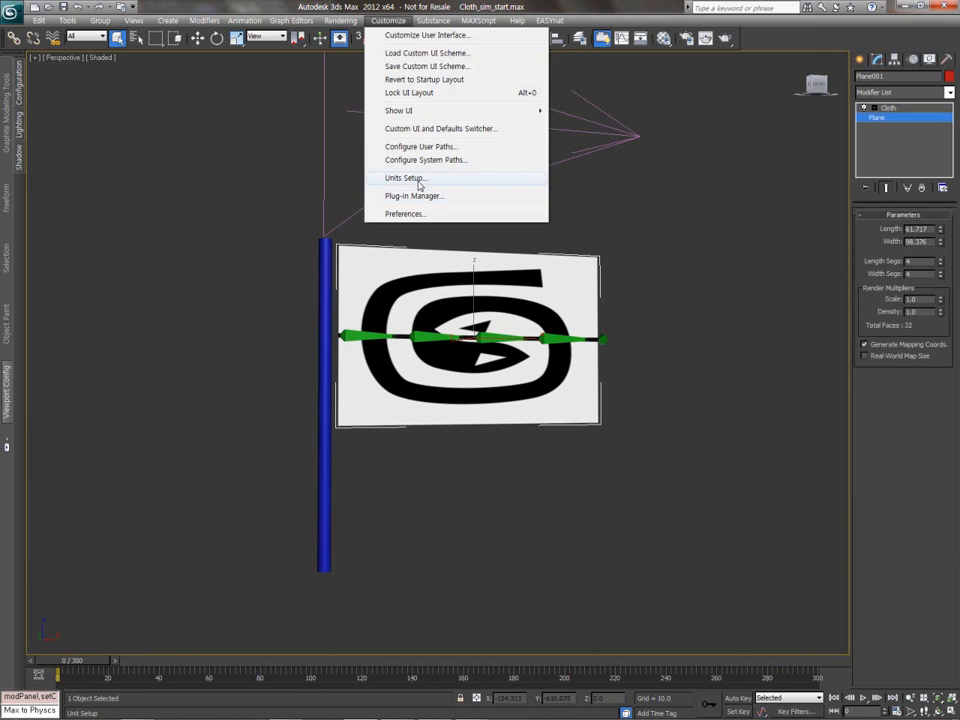
left_click(405, 177)
left_click(479, 267)
left_click(479, 421)
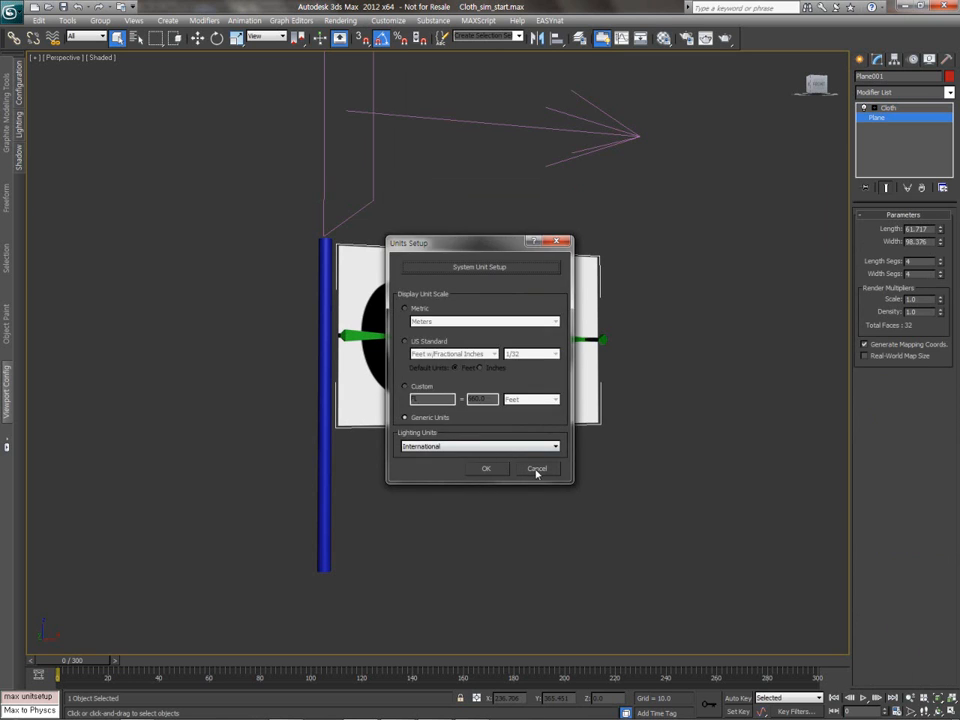
left_click(536, 468)
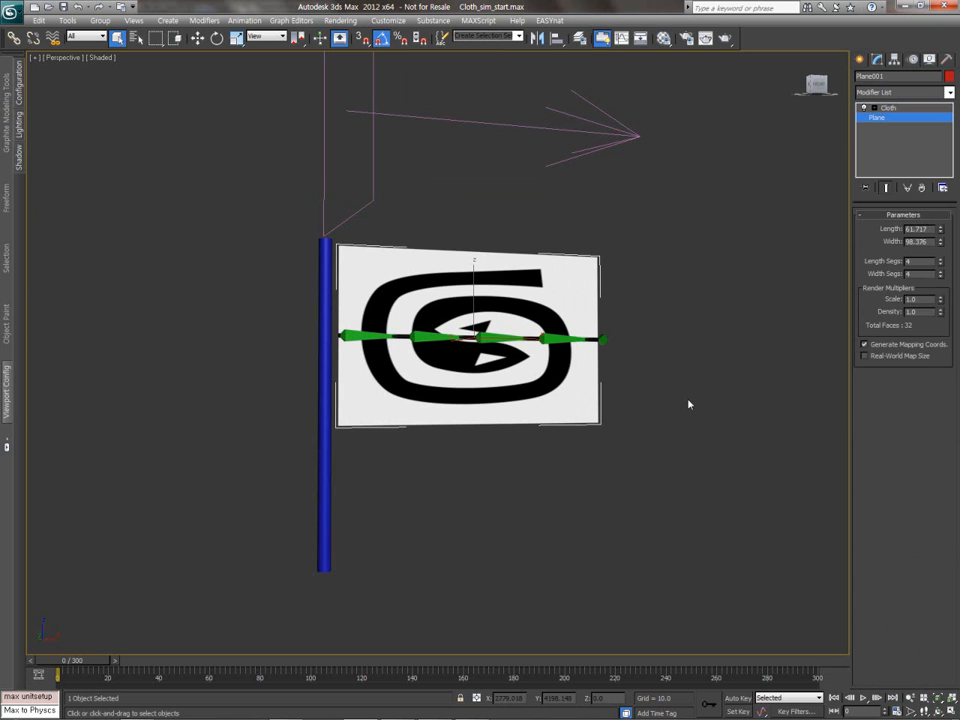
Step: Select the flagpole and the wind space warp in turn, and examine the wind's strength and turbulence parameters
left_click(320, 305)
left_click(620, 146)
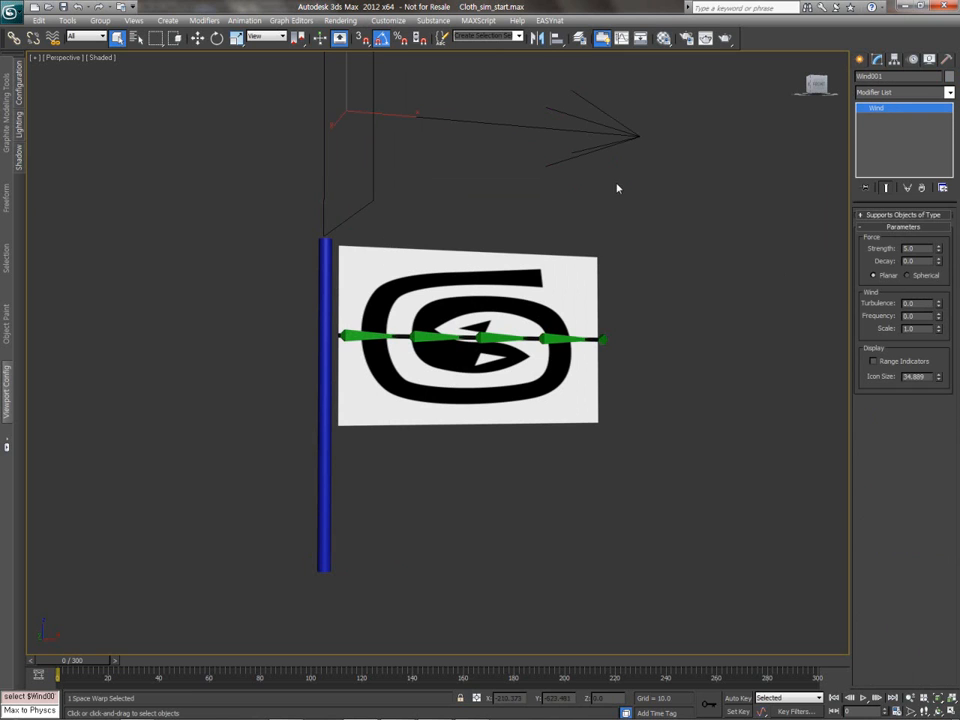
double_click(925, 248)
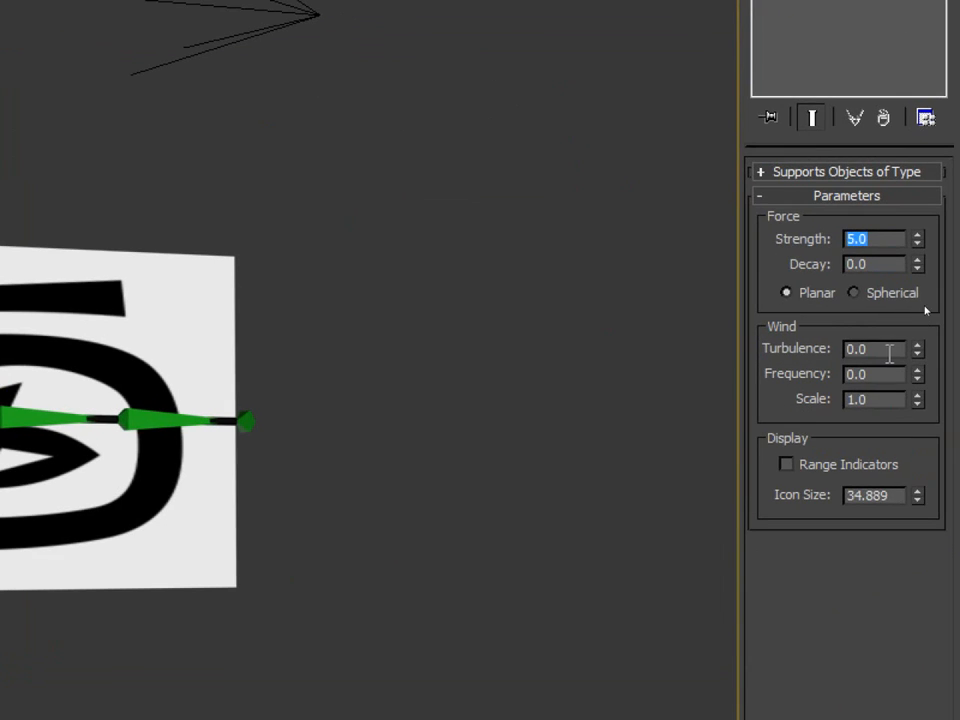
left_click(467, 394)
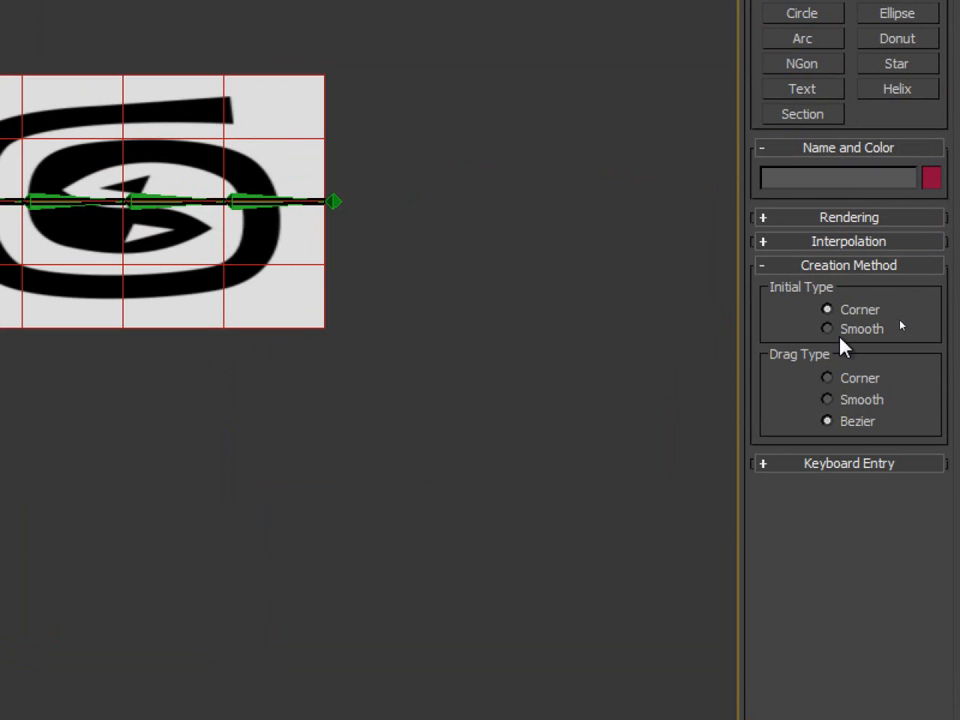
Step: Set the line's initial and drag types to Smooth and sketch a trial curve through three points below the flag
left_click(828, 330)
left_click(829, 400)
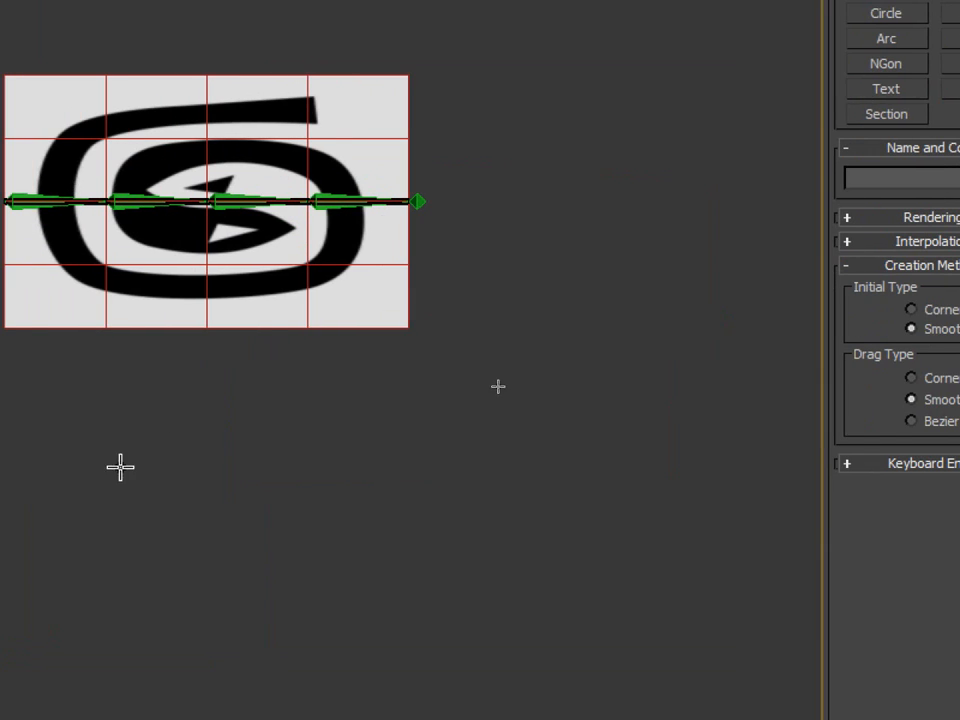
left_click(46, 481)
left_click(347, 425)
left_click(595, 610)
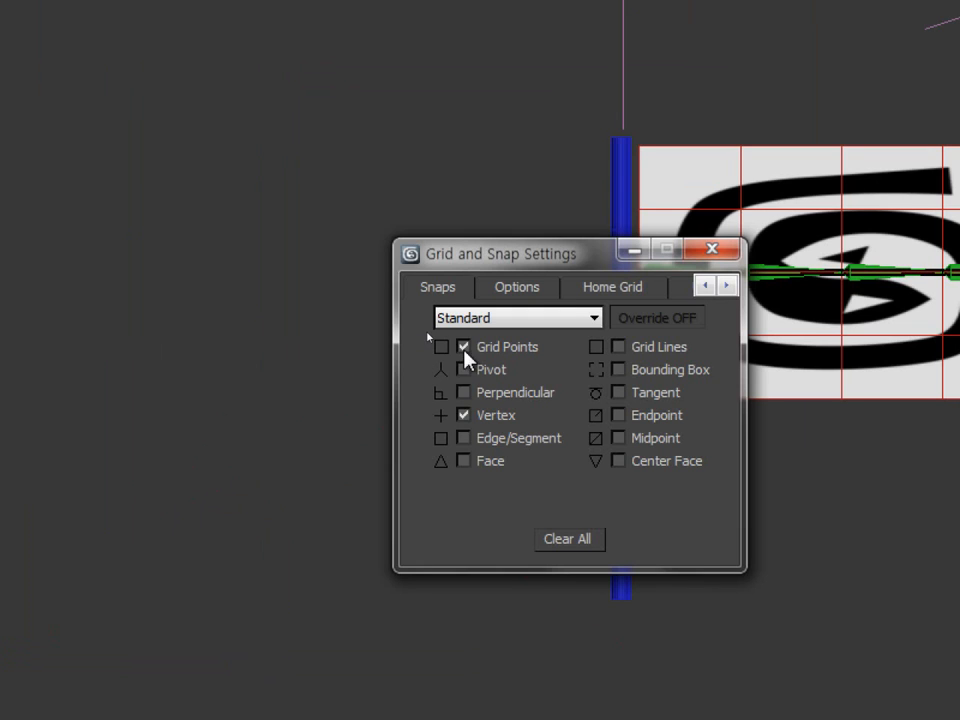
Step: Turn off Grid Points snapping and draw a vertex-snapped line across the flag's lower grid row
left_click(463, 347)
left_click(708, 250)
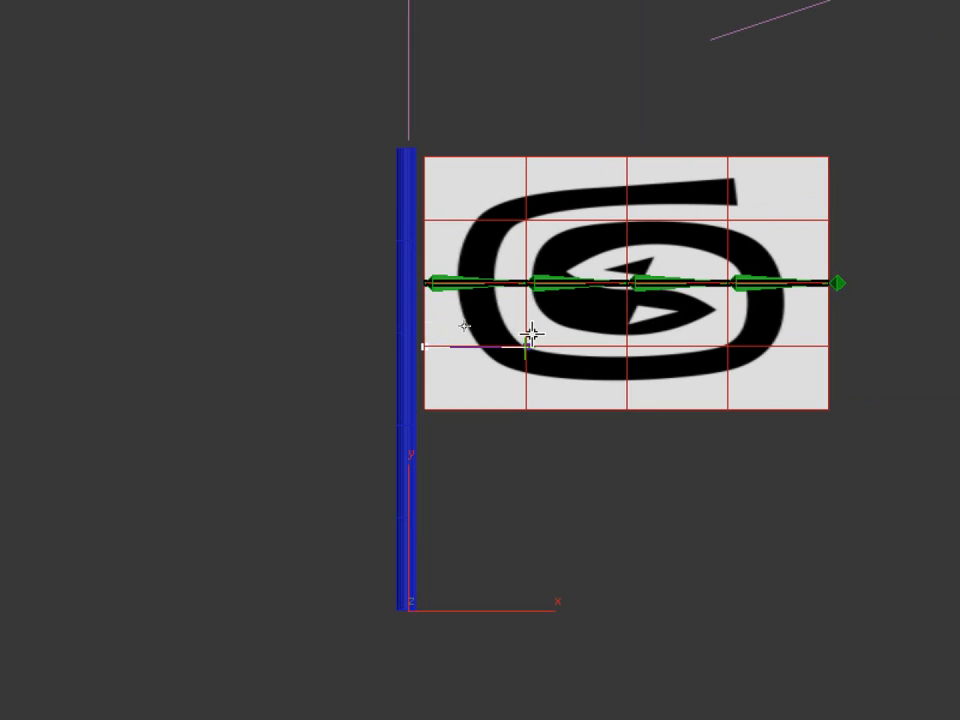
left_click(529, 348)
left_click(629, 346)
left_click(729, 351)
left_click(828, 355)
right_click(855, 345)
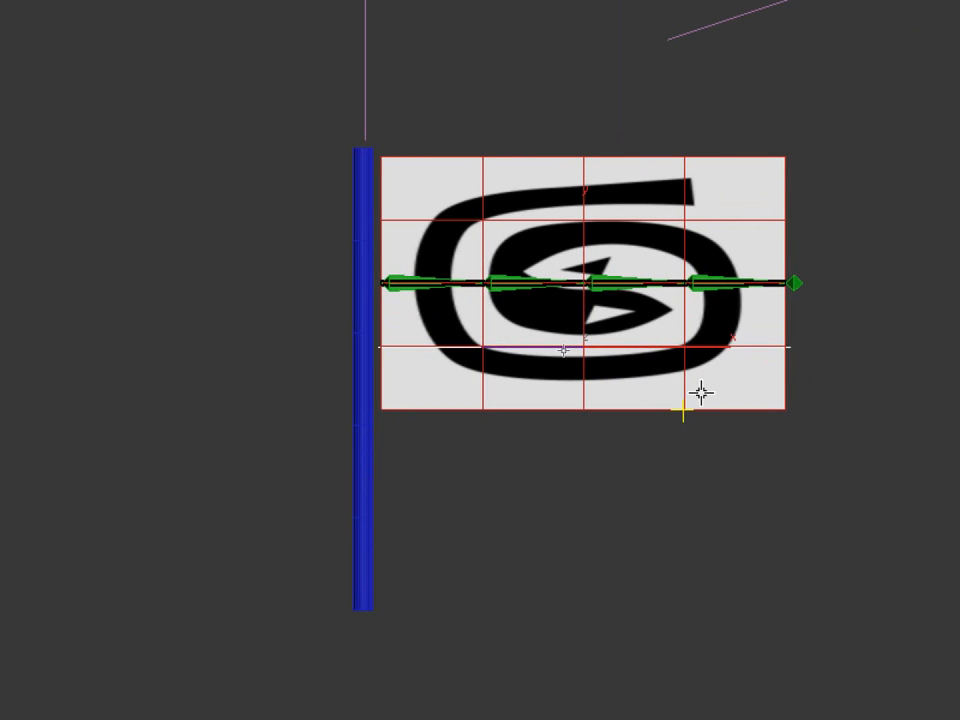
Step: Move the new line below the flag and enable its rendered thickness in the viewport
key("w")
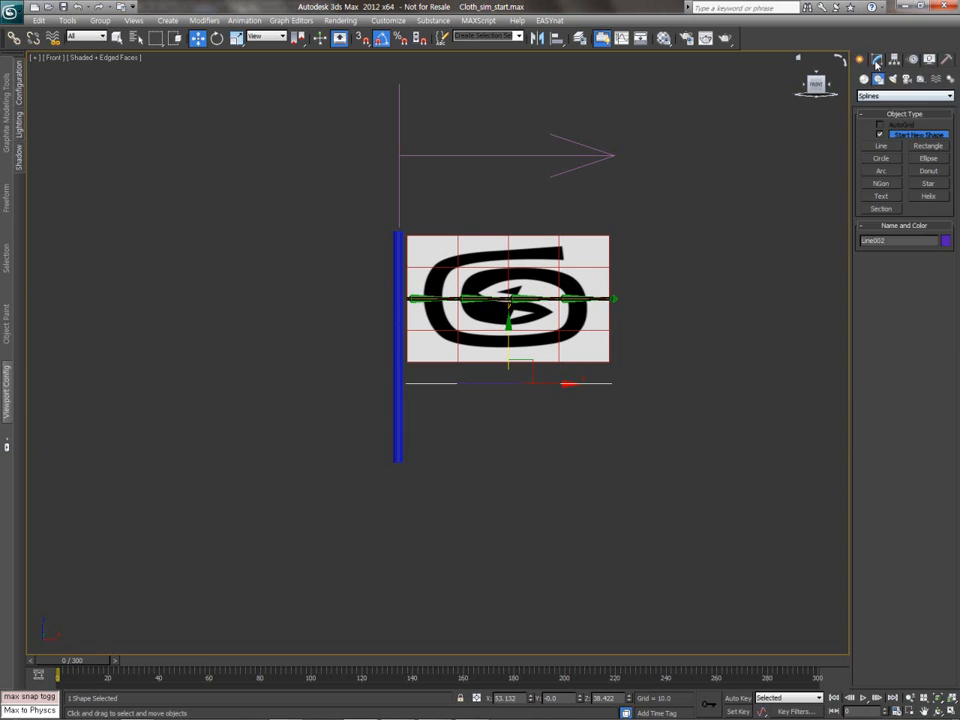
left_click(877, 59)
left_click(899, 215)
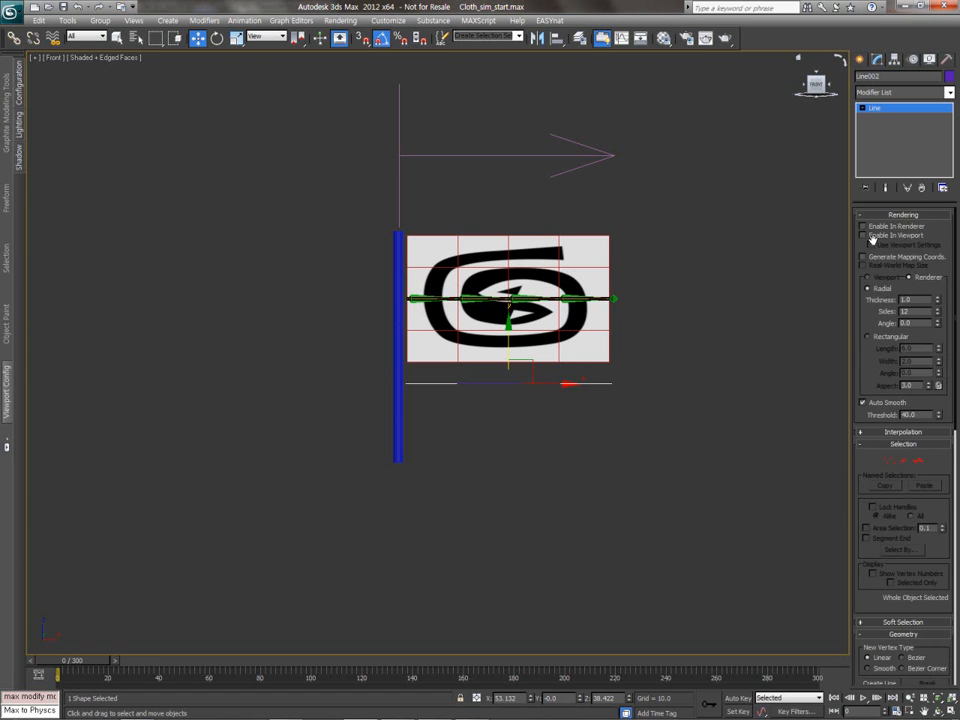
left_click(873, 236)
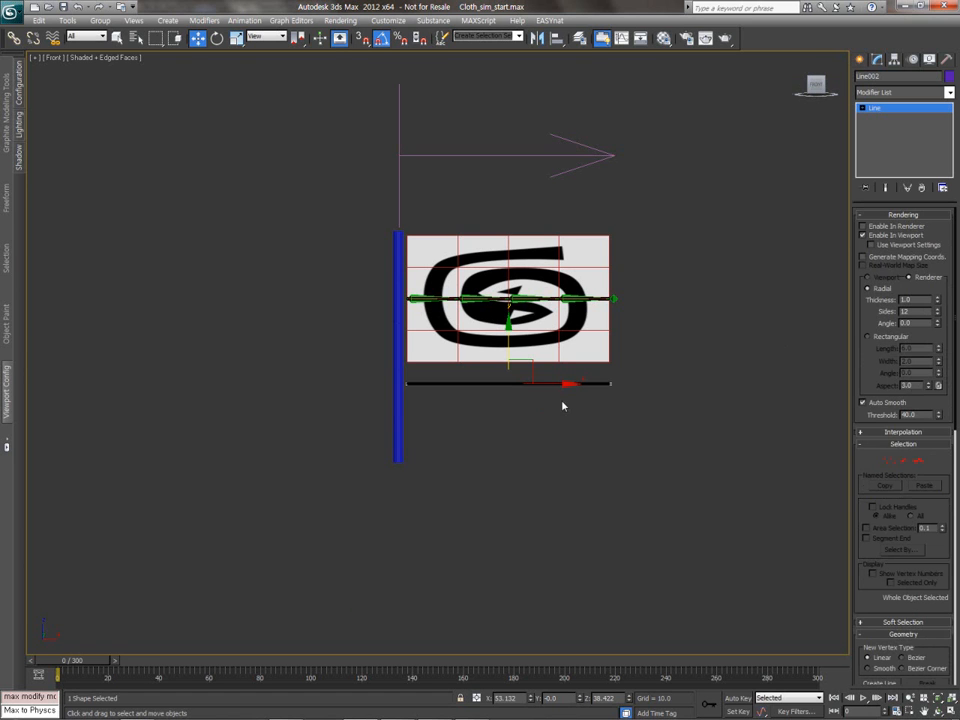
Step: Inspect the rendered line below the flag up close and delete it
scroll(568, 372, "up", 5)
left_click(651, 395)
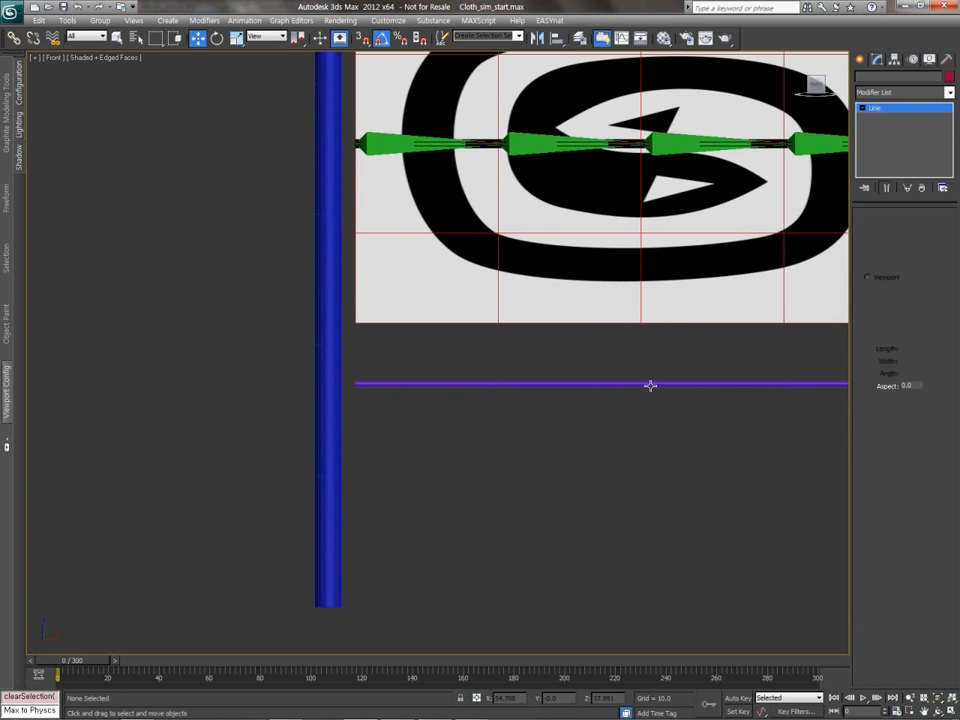
left_click(650, 386)
middle_click_drag(650, 390, 557, 390)
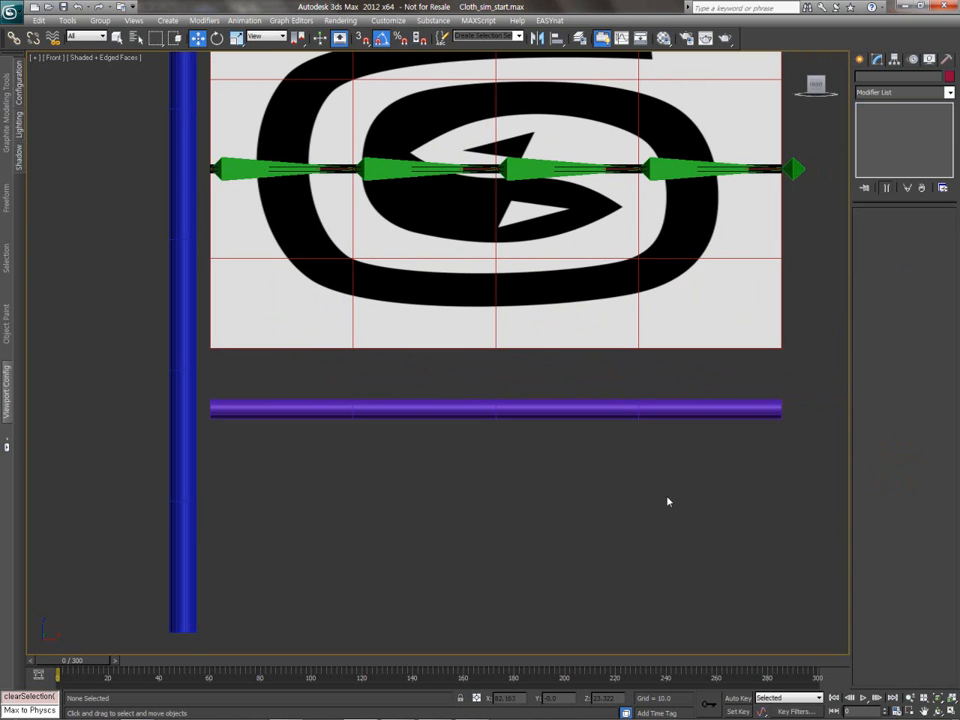
middle_click_drag(667, 502, 664, 542)
key("Delete")
left_click(688, 449)
key("Delete")
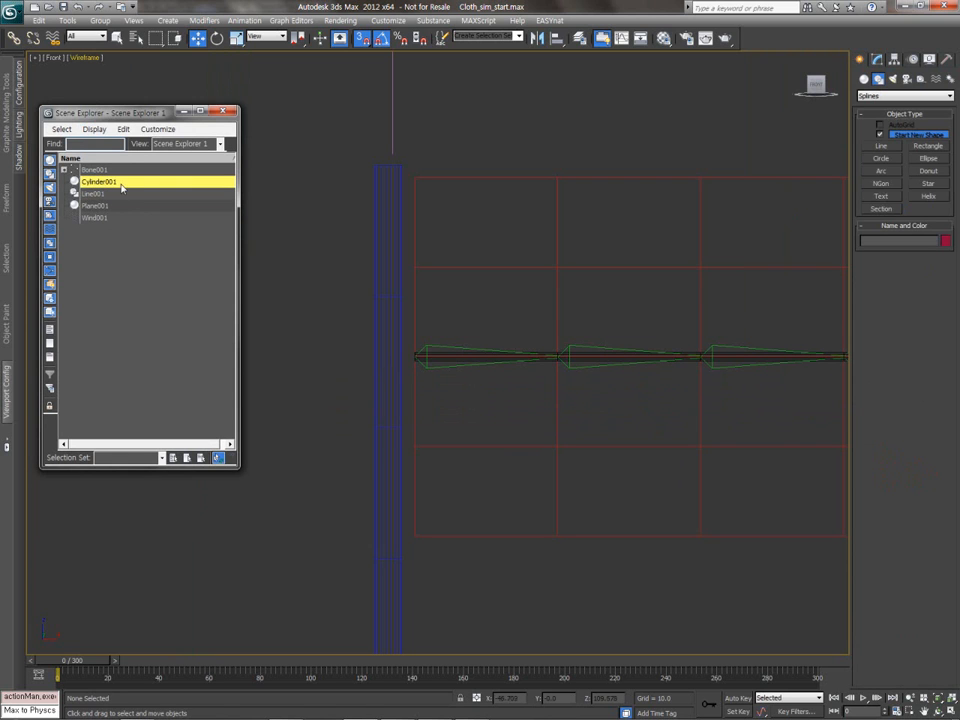
Step: Highlight Line001 and check the selection options in the Scene Explorer, and inspect the wind space warp's parameters
left_click(105, 193)
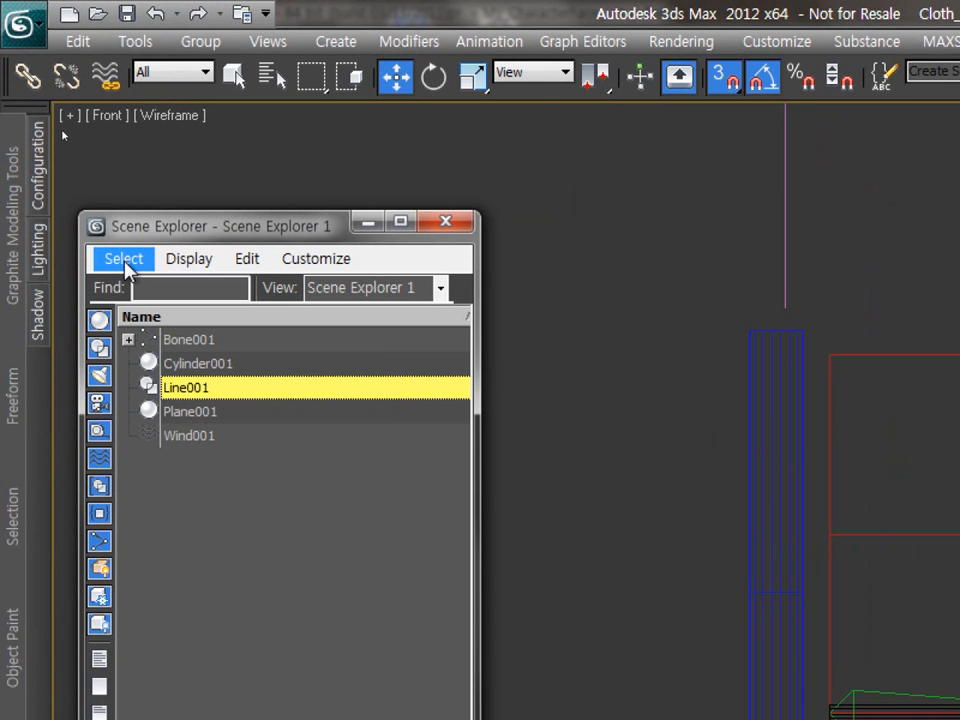
left_click(124, 259)
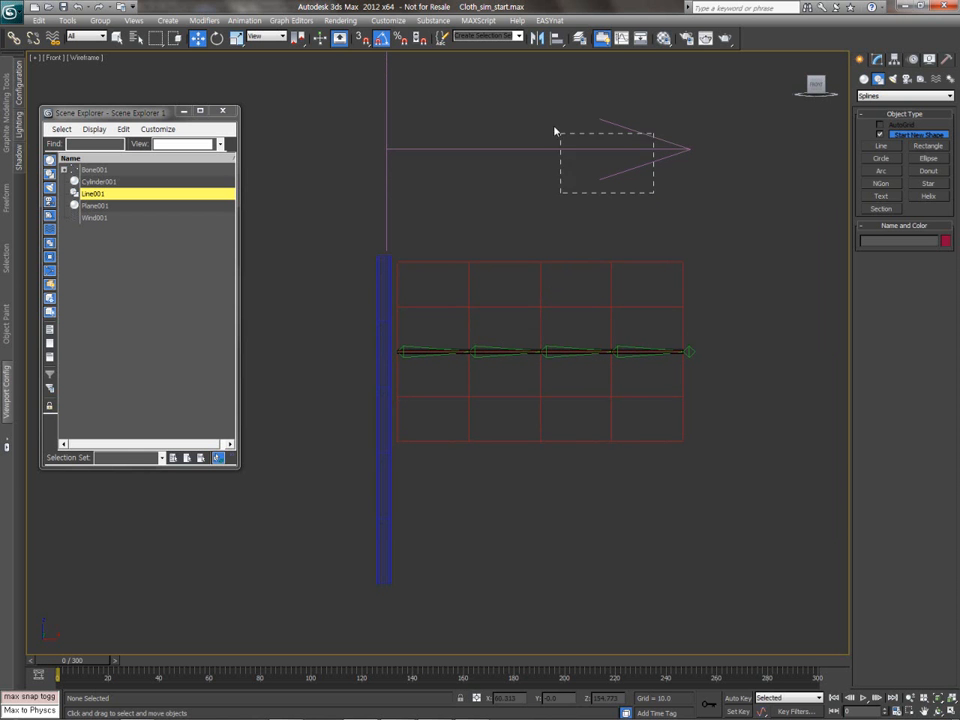
left_click(572, 148)
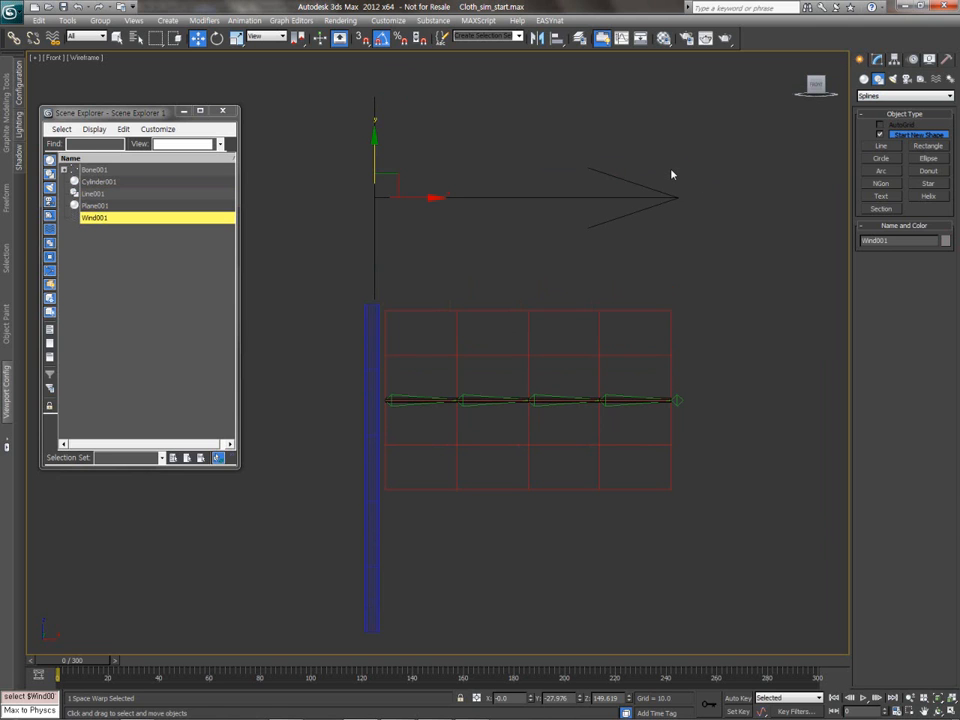
left_click(877, 59)
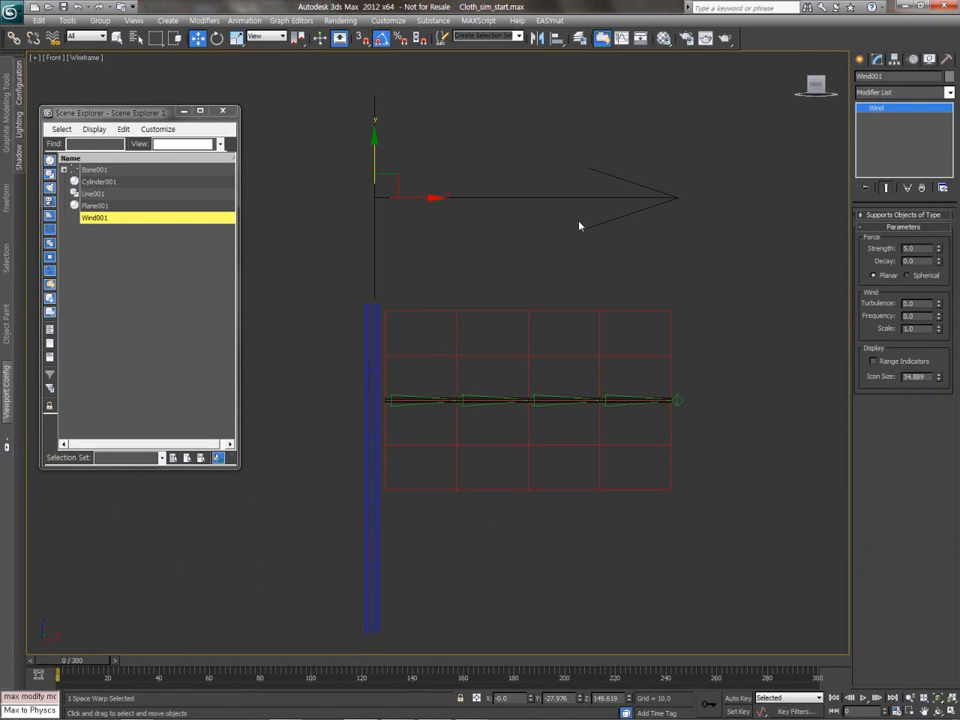
Step: Apply the Silk cloth preset to Plane001 in the Cloth modifier's object properties
left_click(674, 313)
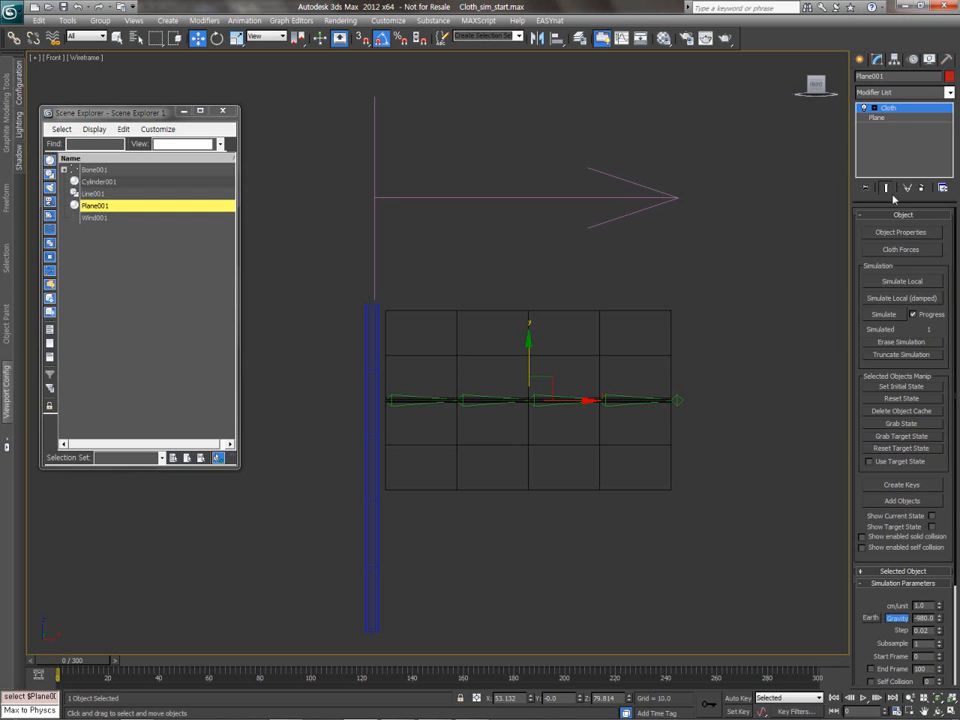
left_click(796, 462)
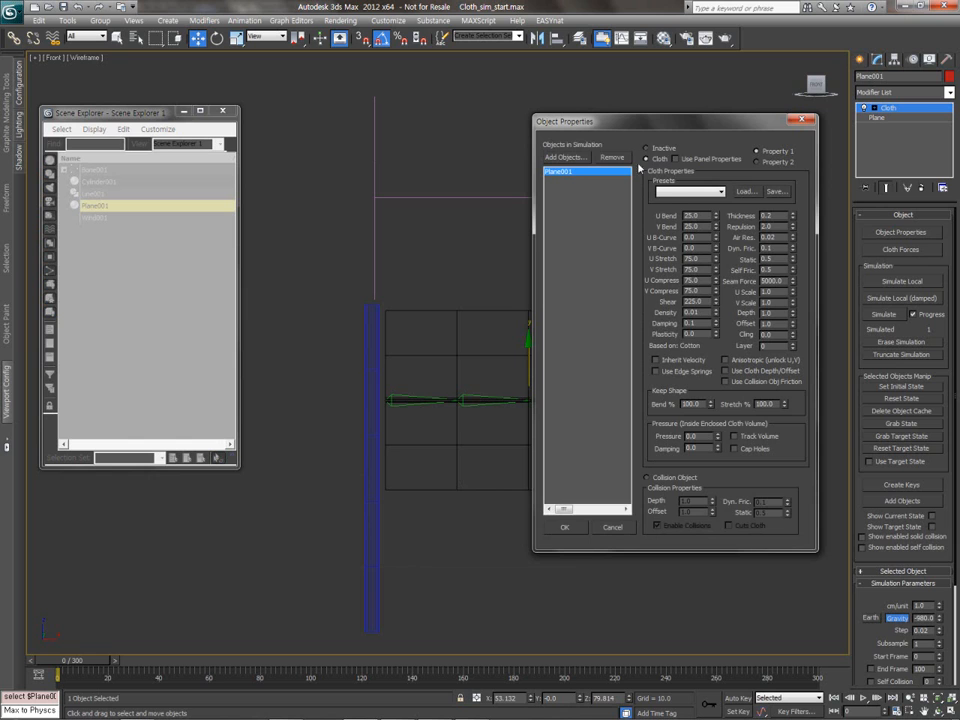
left_click(672, 195)
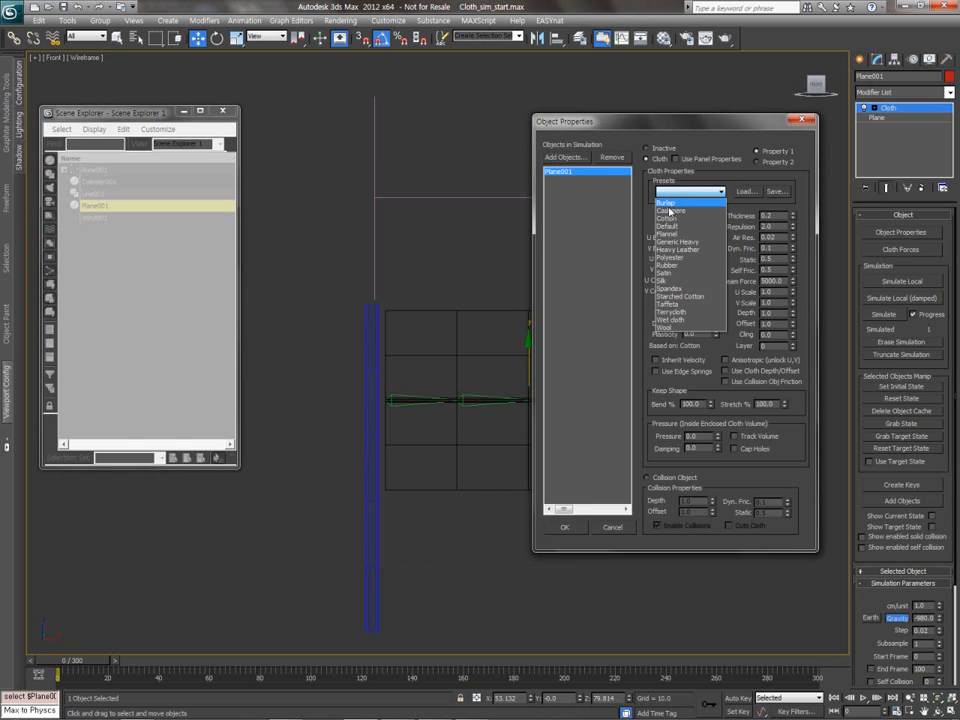
left_click(666, 222)
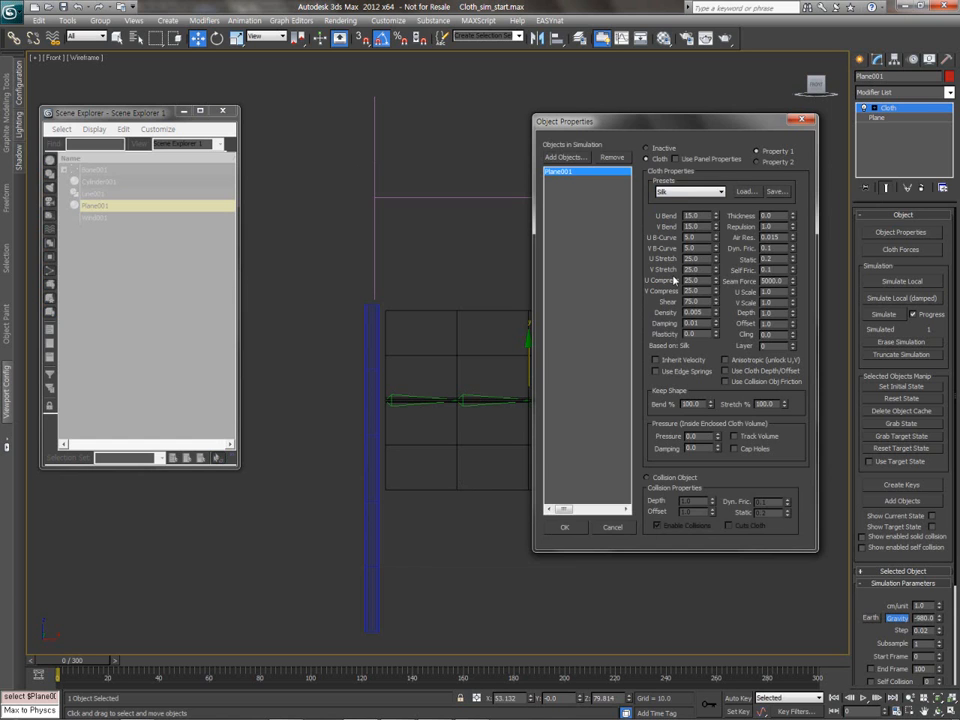
left_click(564, 527)
Step: Review which forces are included in the flag's cloth simulation
left_click(886, 250)
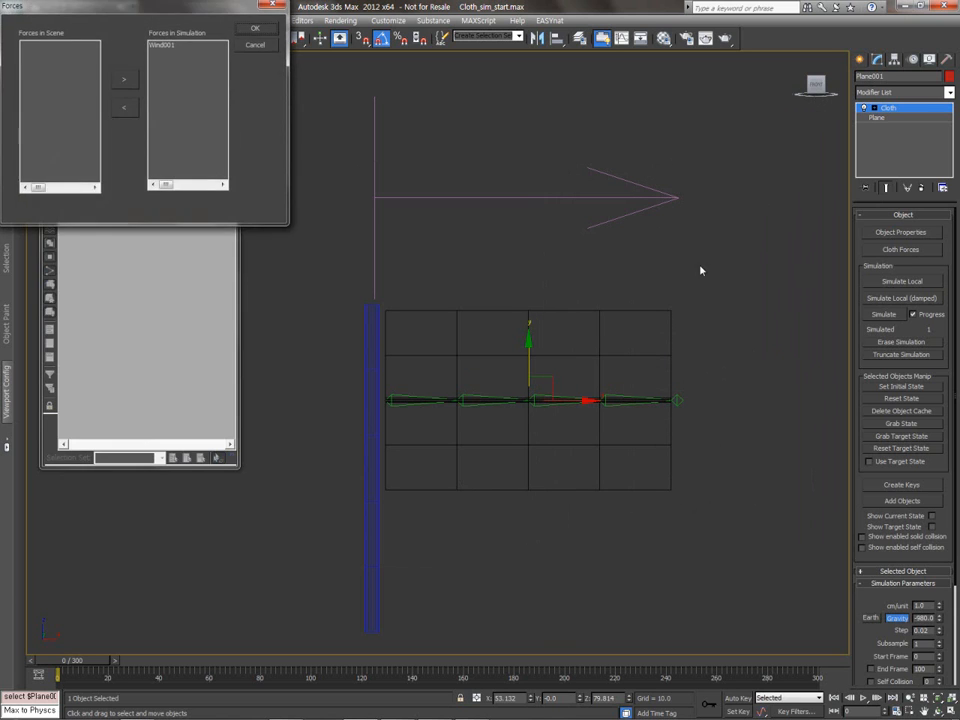
left_click_drag(197, 11, 279, 306)
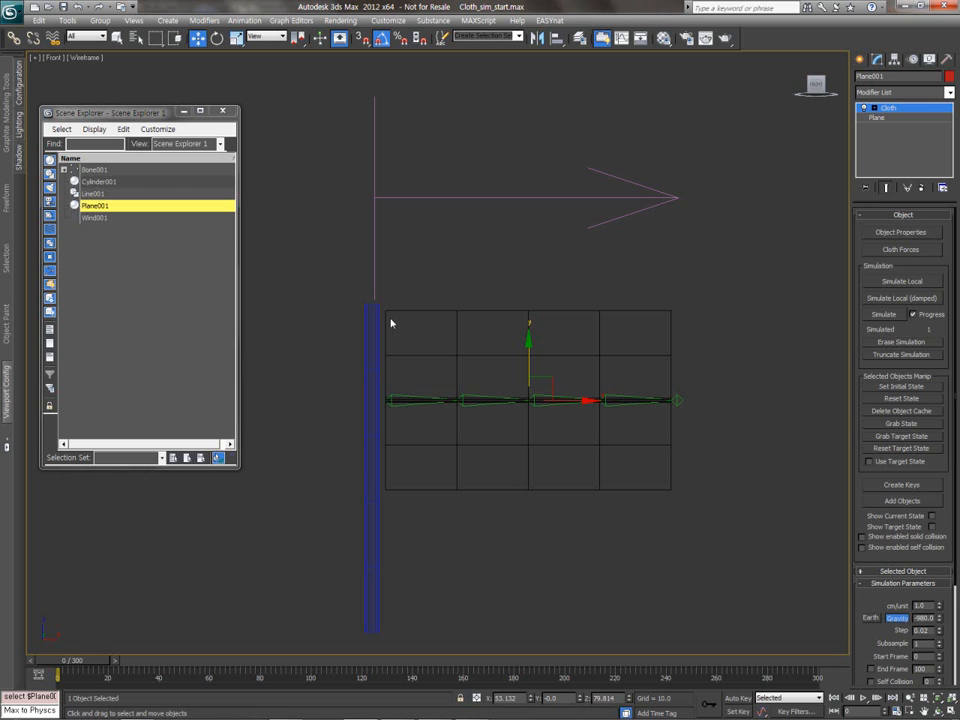
Step: Select the flag's pole-side vertices at the Cloth modifier's Group level and review their group constraint to the cylinder
left_click(874, 107)
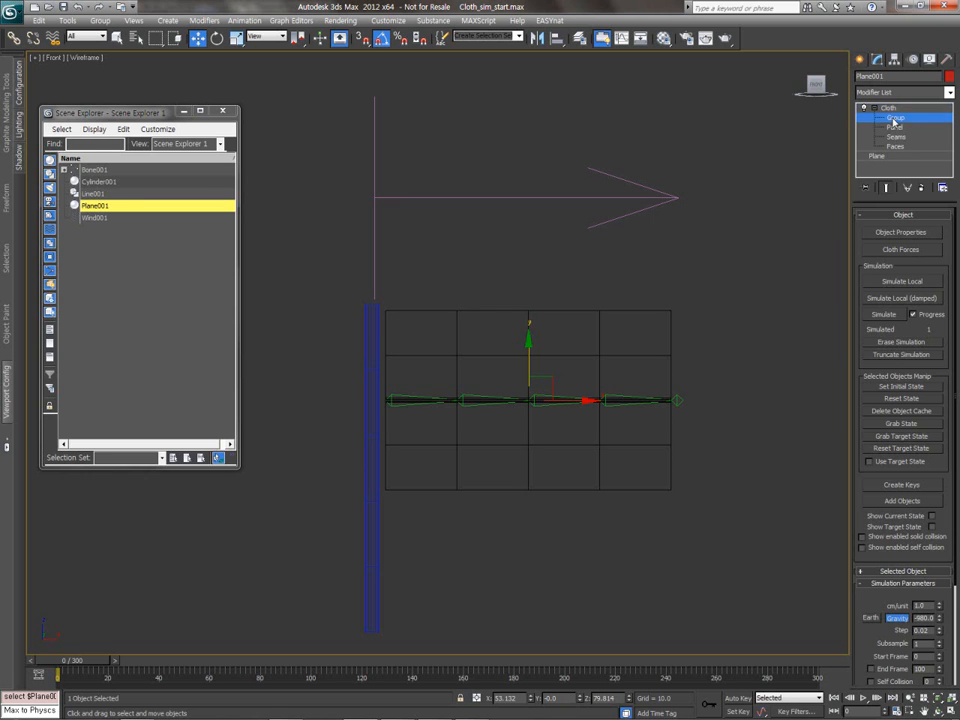
left_click(894, 117)
left_click_drag(368, 298, 411, 497)
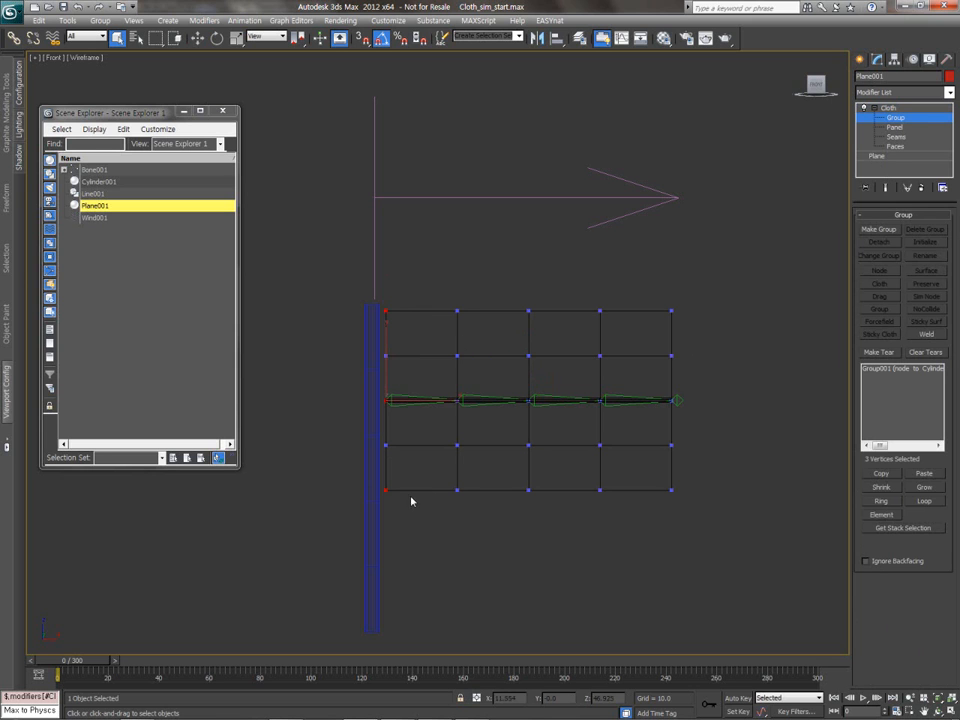
left_click(873, 230)
left_click(439, 381)
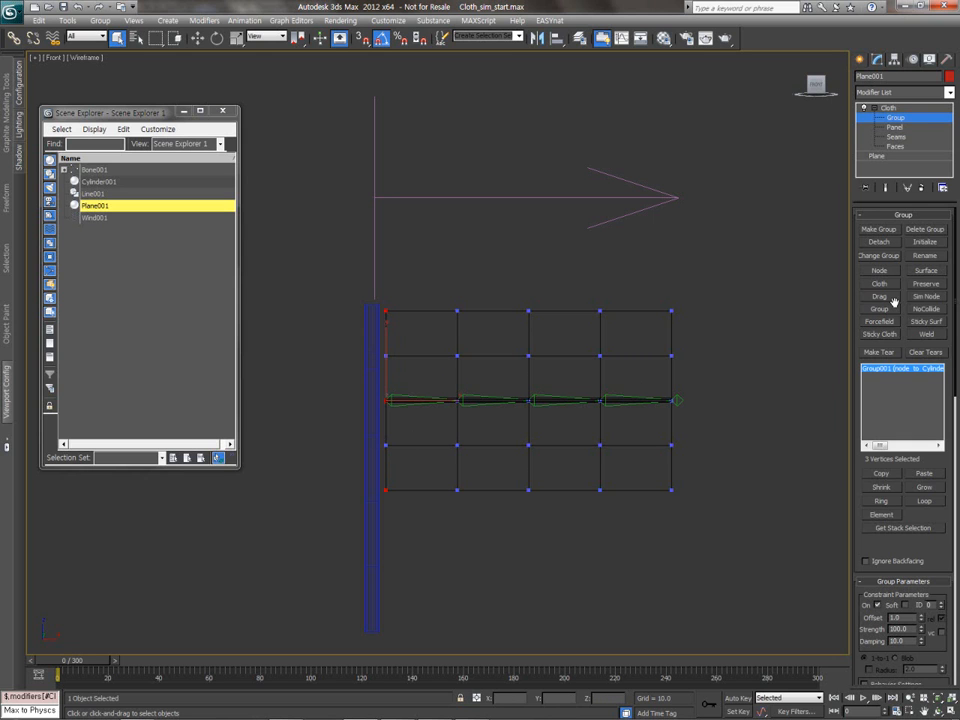
left_click(884, 107)
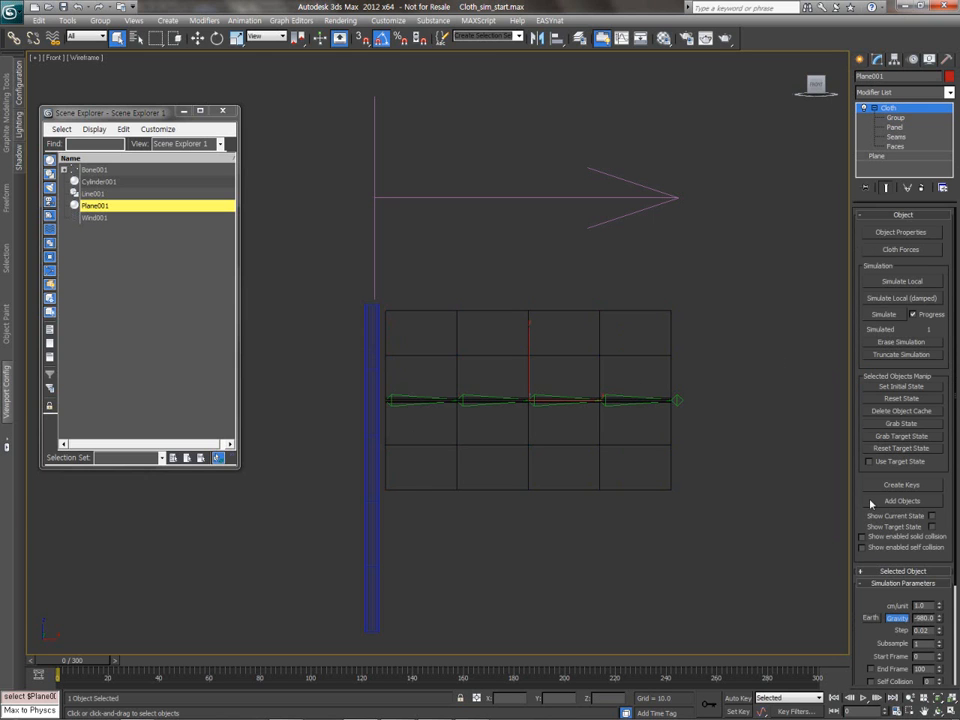
Step: Review the Cloth simulation settings and start a local simulation of the flag
left_click_drag(858, 505, 878, 365)
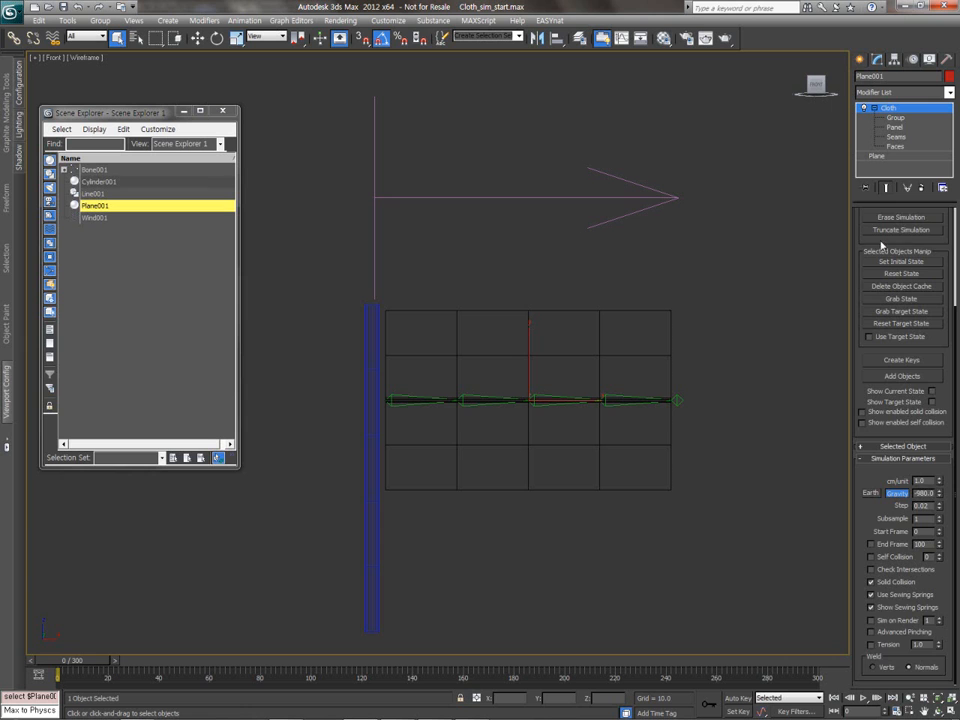
left_click_drag(879, 237, 884, 393)
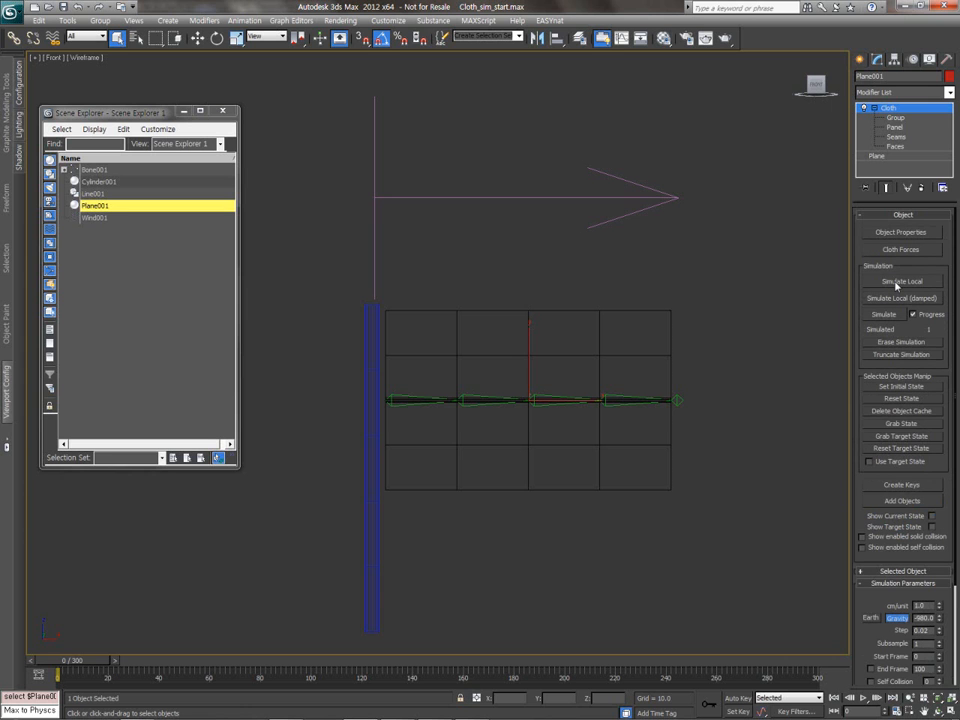
left_click(896, 282)
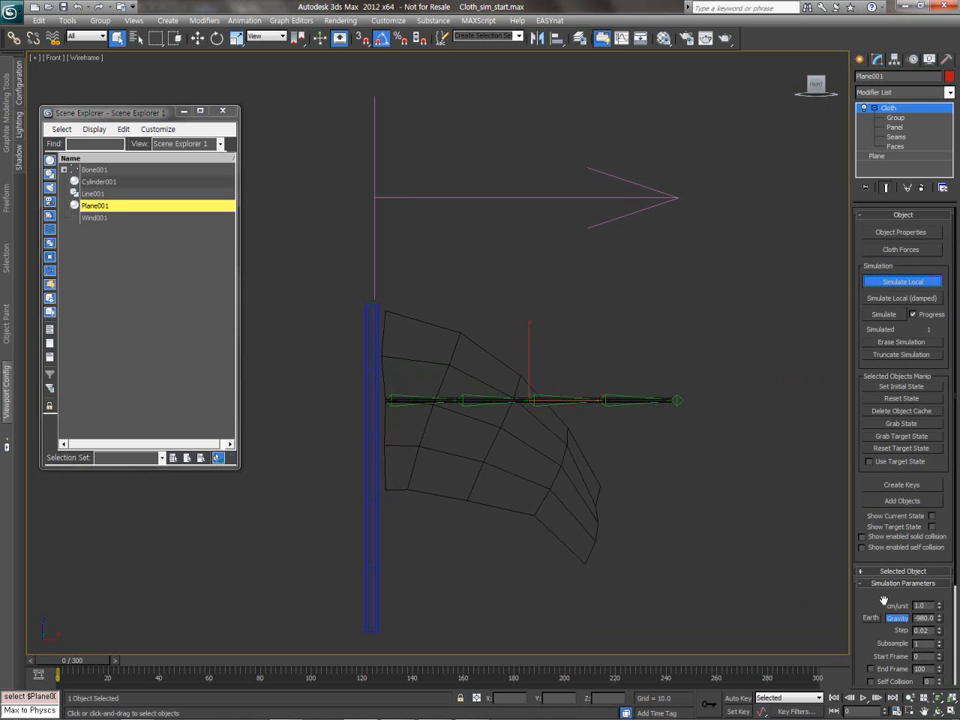
Step: Set the cloth simulation's cm/unit to 3.98, and stop the local simulation and reset the flag's state
left_click_drag(926, 608, 930, 503)
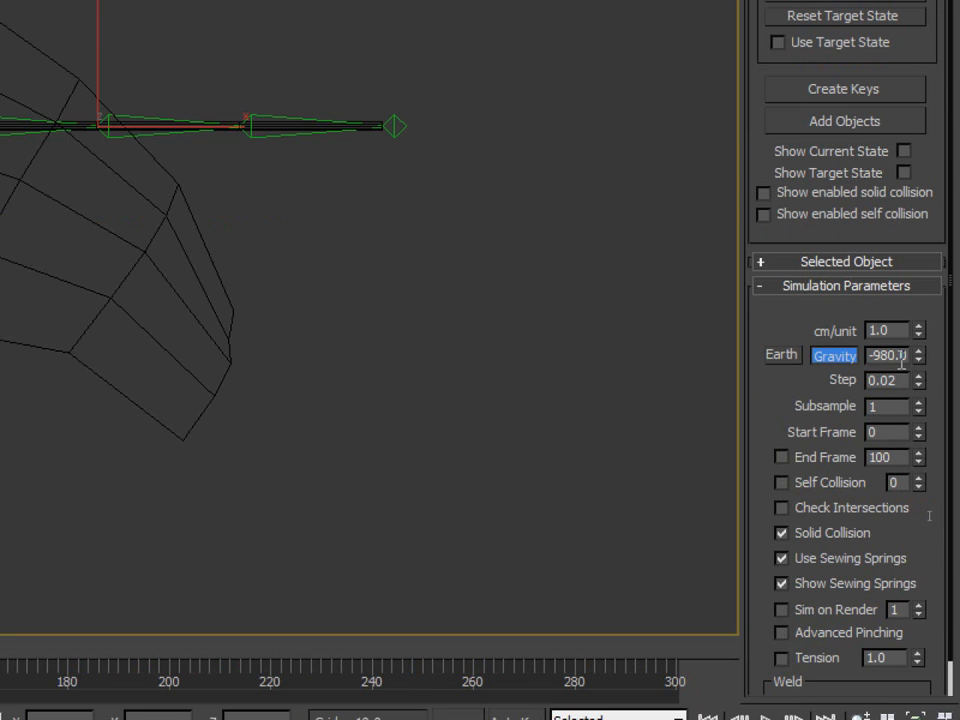
left_click(845, 373)
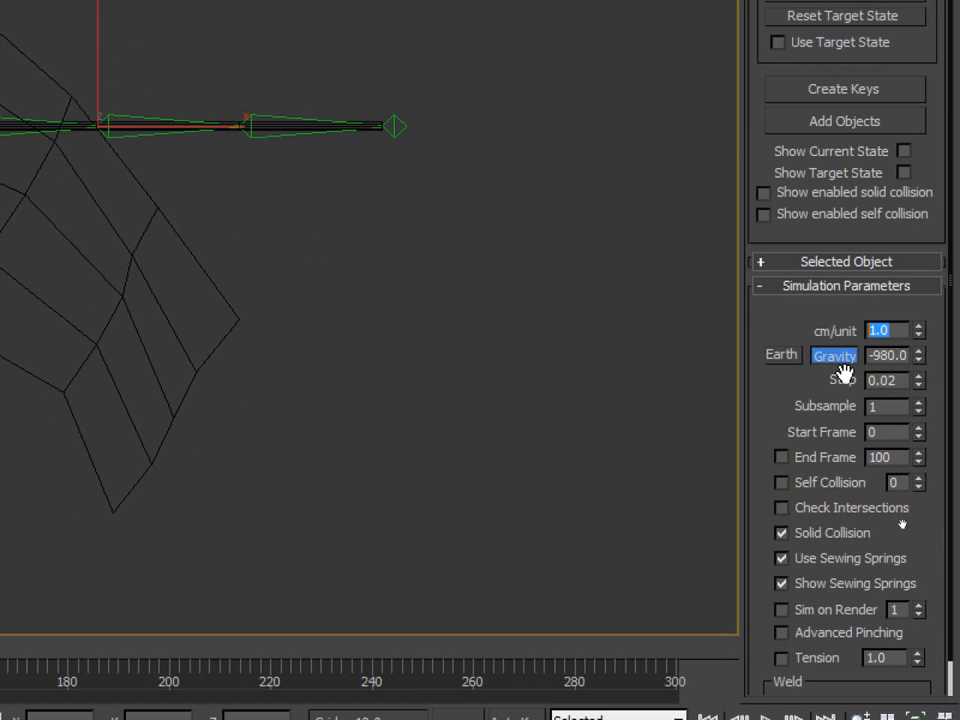
type("3.98")
key("Return")
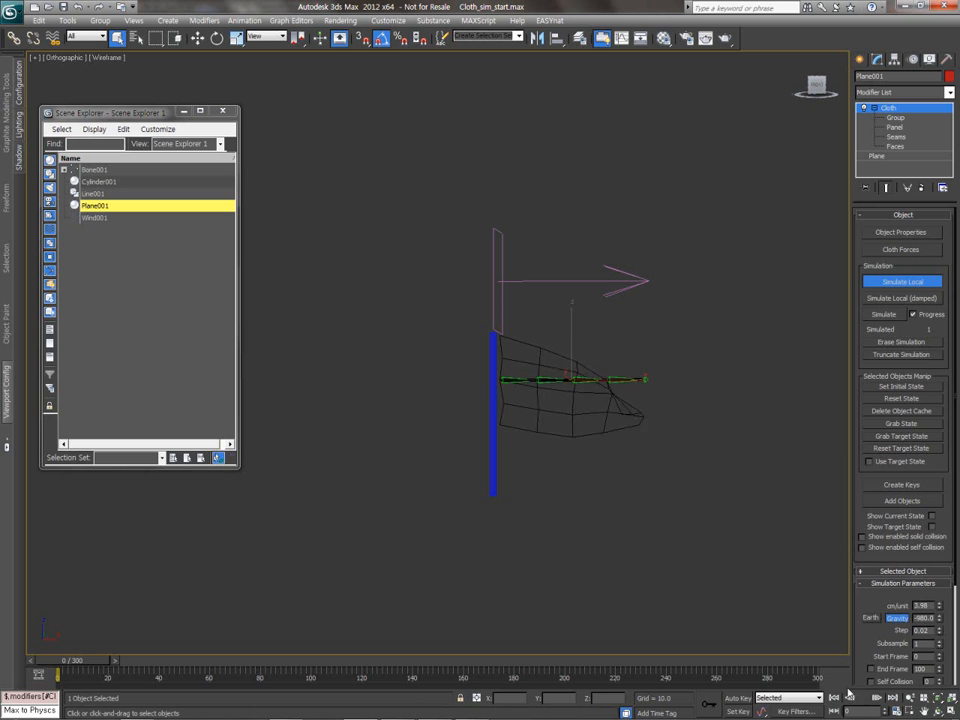
left_click(905, 282)
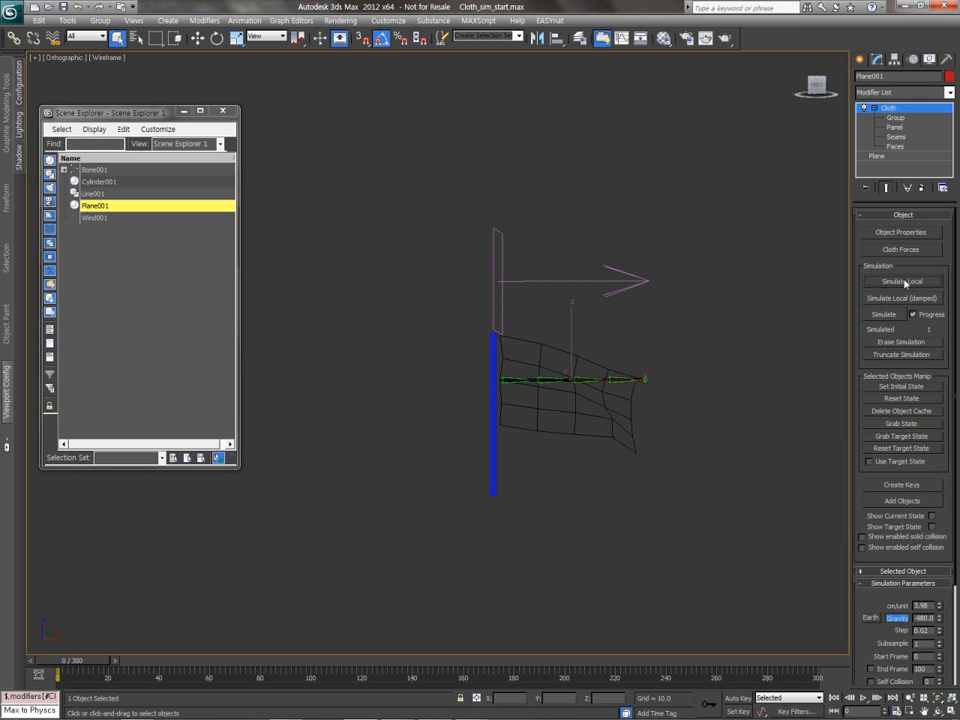
left_click(878, 399)
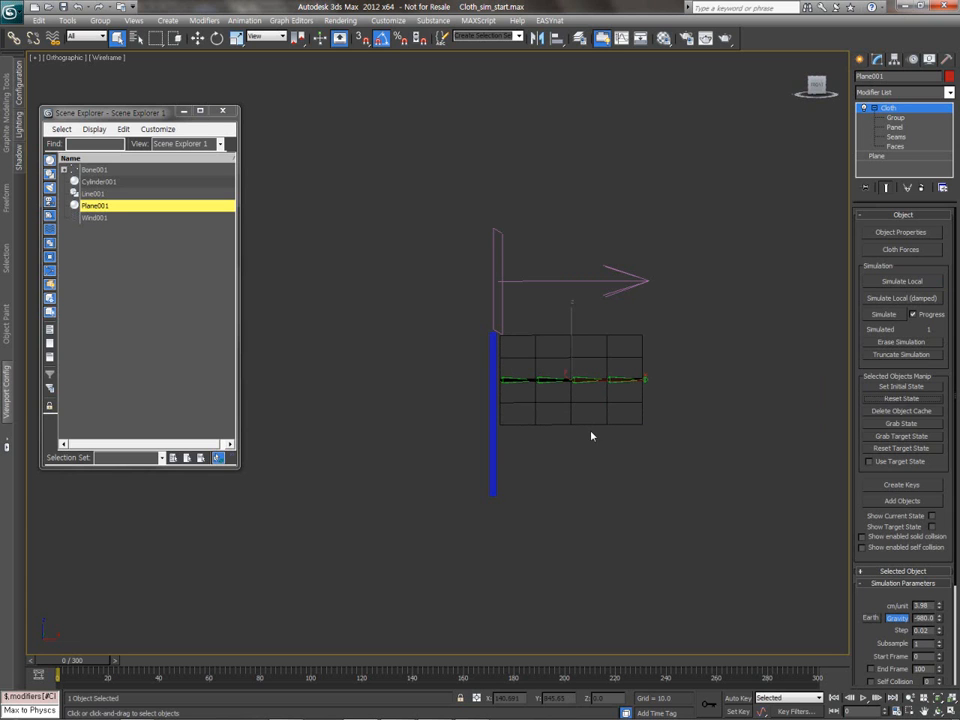
Step: Select the whole bone chain starting at Bone001 and clone it along X, beyond the flag's free end
scroll(591, 436, "up", 5)
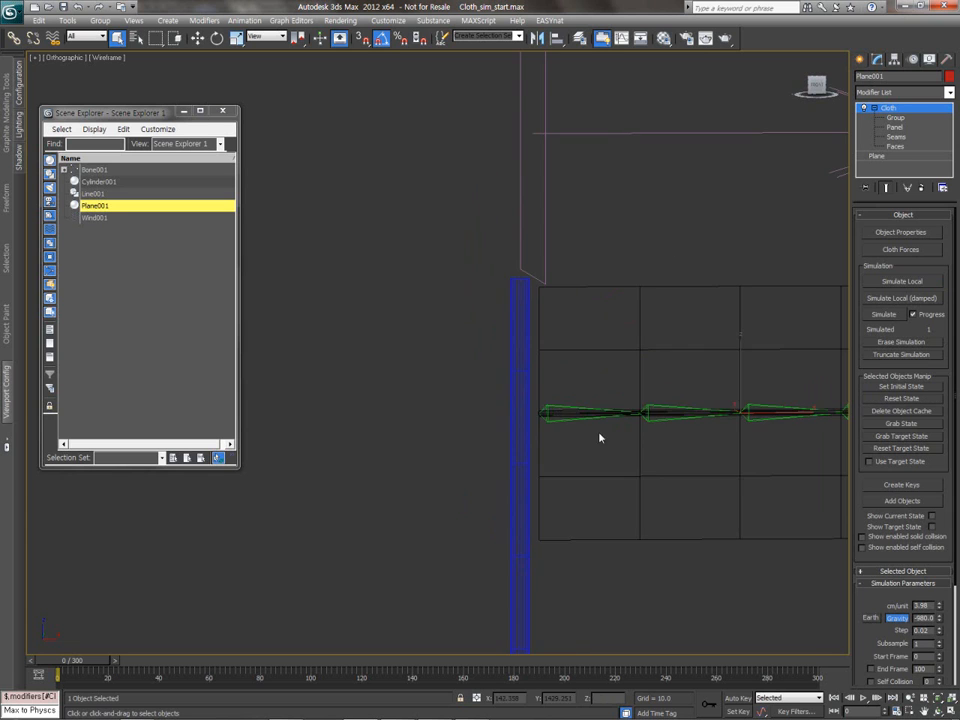
scroll(587, 433, "up", 2)
middle_click_drag(740, 422, 499, 420)
double_click(303, 394)
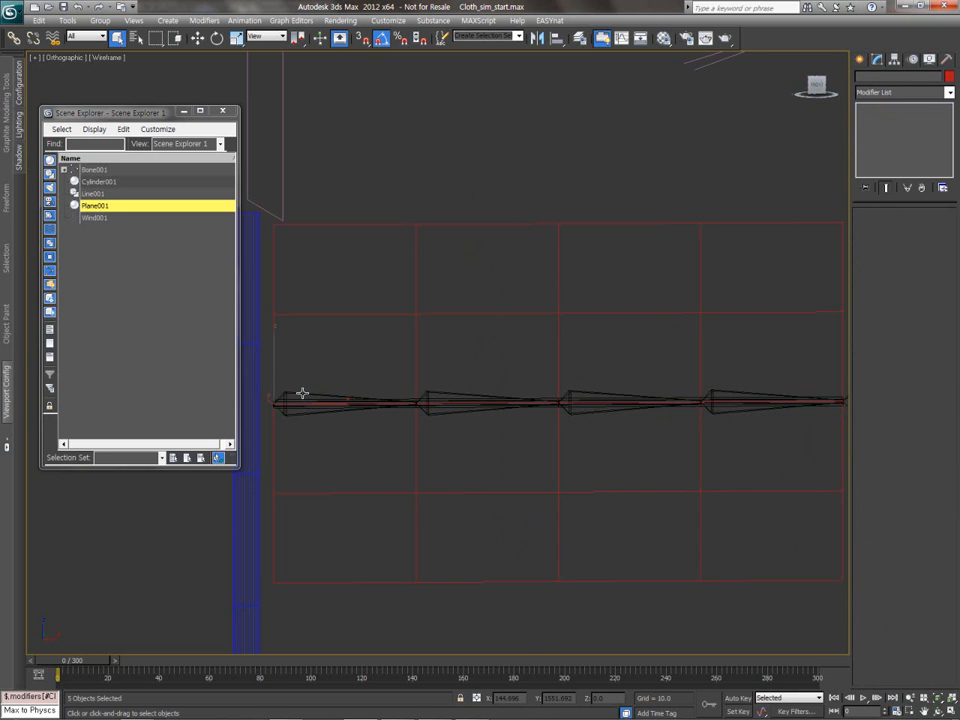
scroll(390, 407, "down", 4)
key("w")
mouse_move(557, 375)
left_mouse_down("shift")
mouse_move(900, 378)
mouse_move(887, 398)
left_mouse_up("shift")
left_click(477, 417)
middle_click_drag(639, 420, 553, 439)
left_click(627, 448)
middle_click_drag(627, 448, 678, 425)
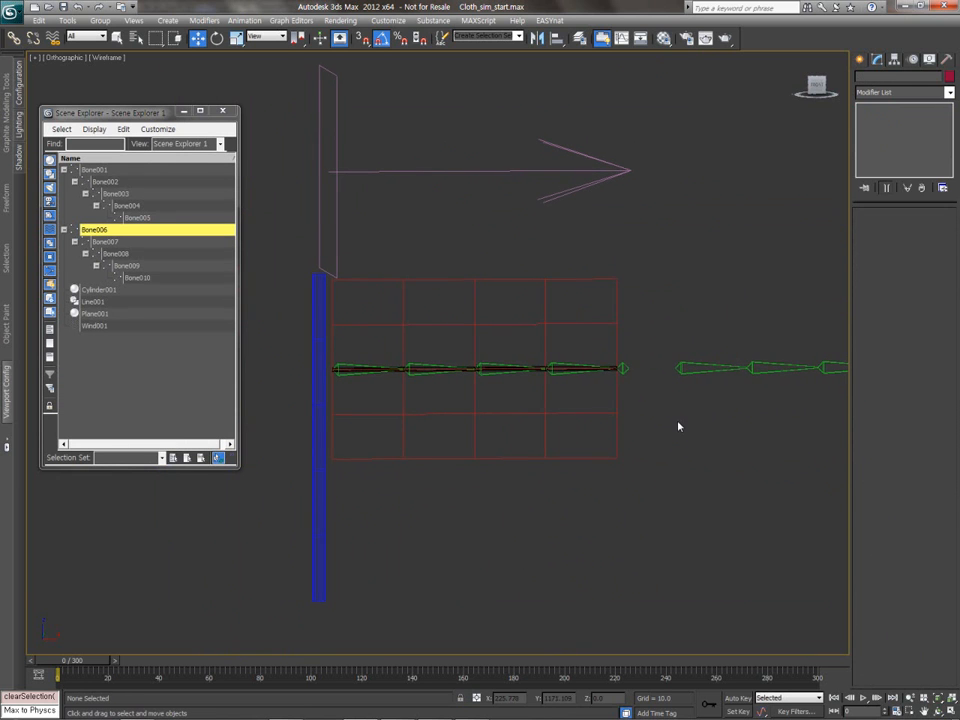
Step: Apply a Skin Wrap modifier to Line001 and add Plane001 as its control object
left_click(611, 369)
left_click(949, 93)
scroll(905, 350, "down", 20)
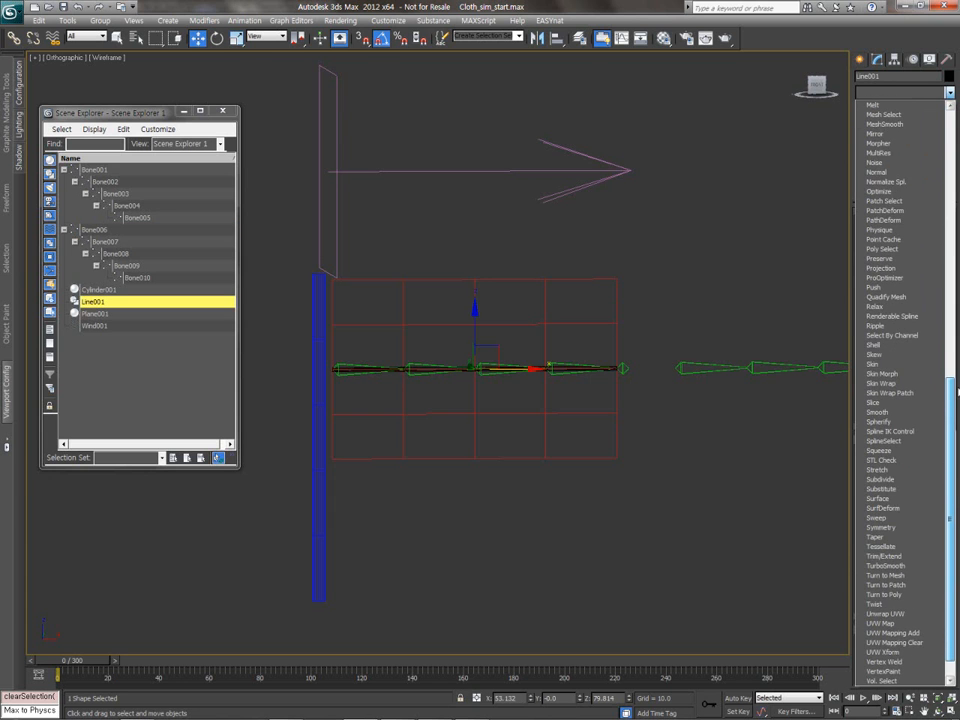
left_click(900, 383)
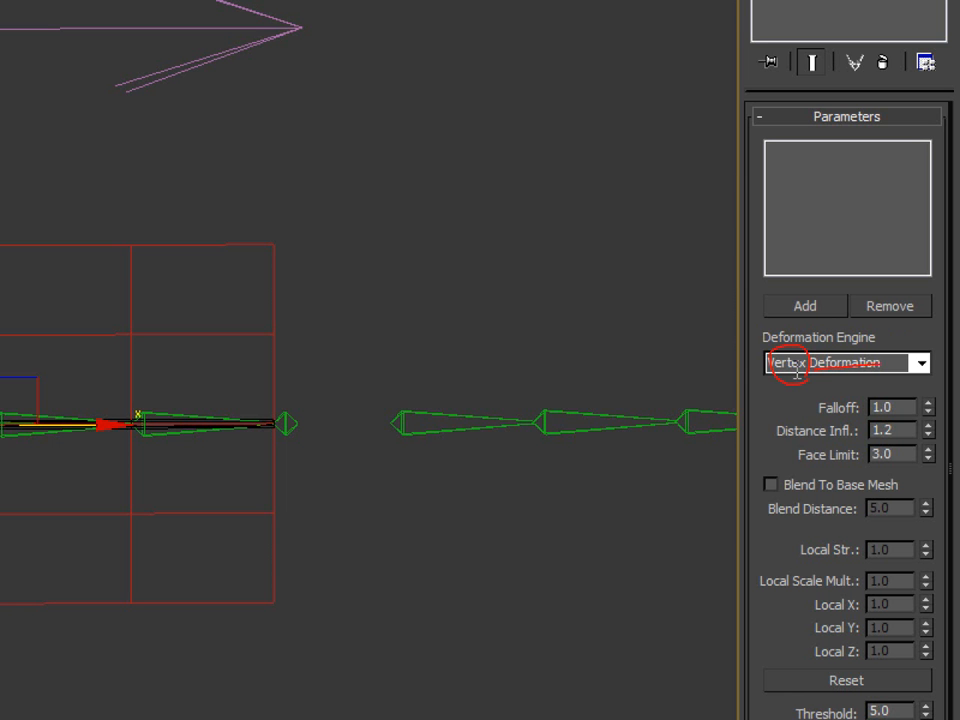
left_click(808, 307)
left_click(240, 247)
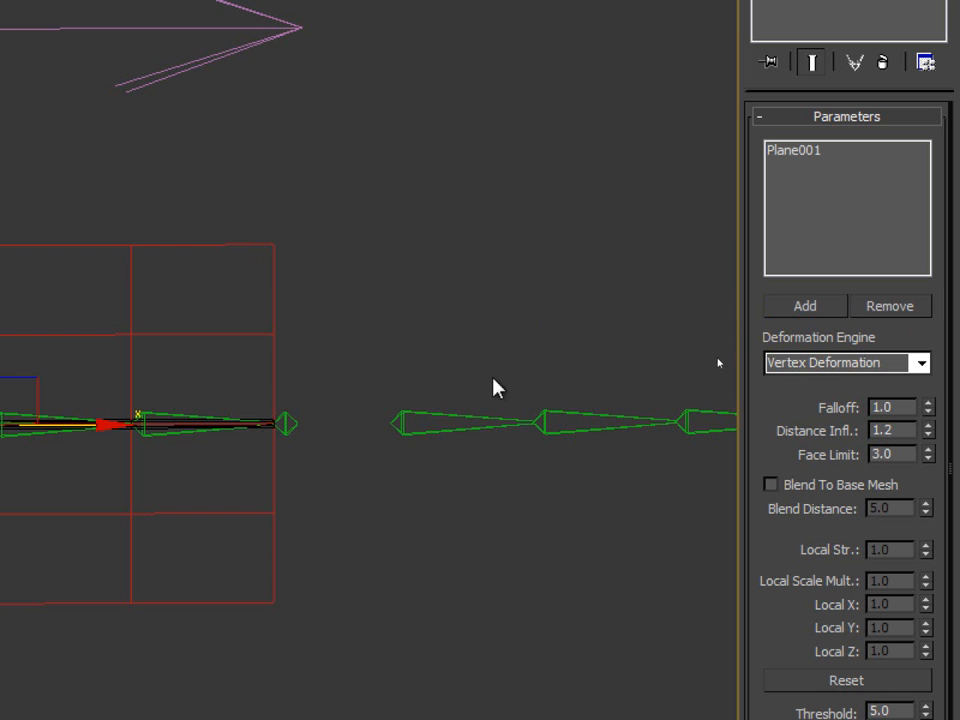
Step: Test the wrapped line with a local cloth simulation on Plane001 and reset the flag's state
middle_click_drag(392, 433, 555, 373)
scroll(555, 380, "down", 5)
middle_click_drag(170, 484, 573, 411)
left_click(579, 428)
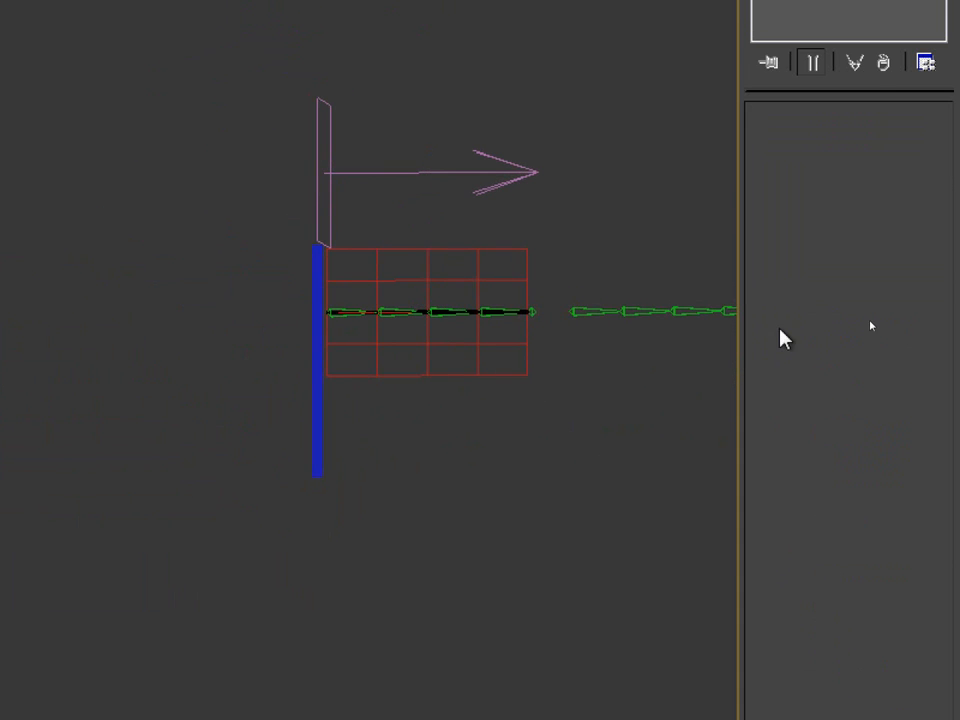
left_click(527, 338)
left_click(902, 282)
middle_click_drag(745, 362, 563, 379)
scroll(626, 381, "up", 4)
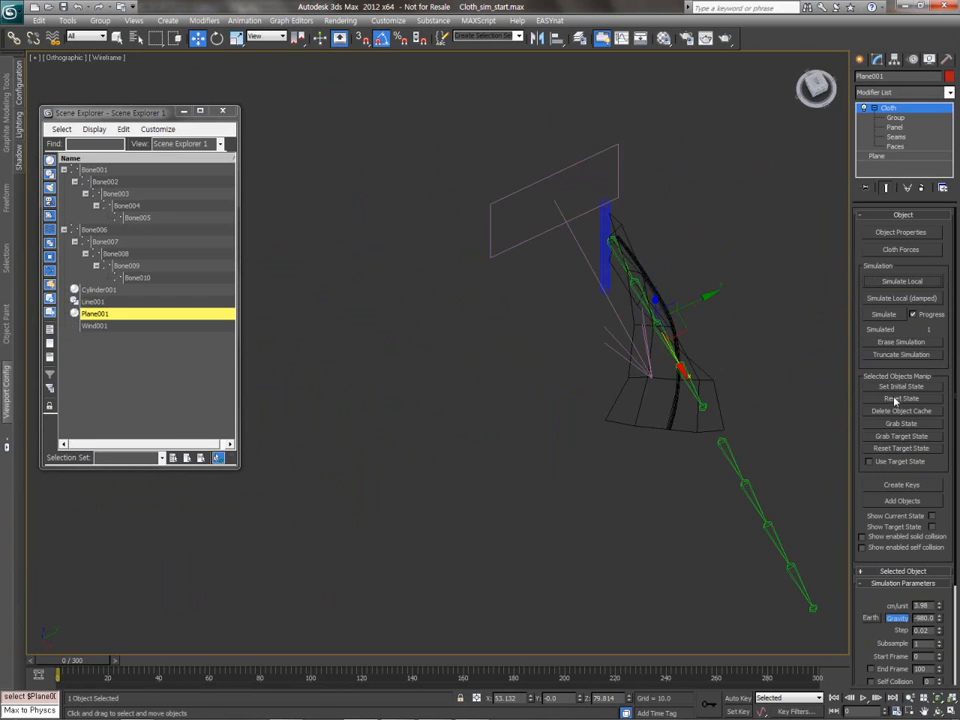
left_click(890, 402)
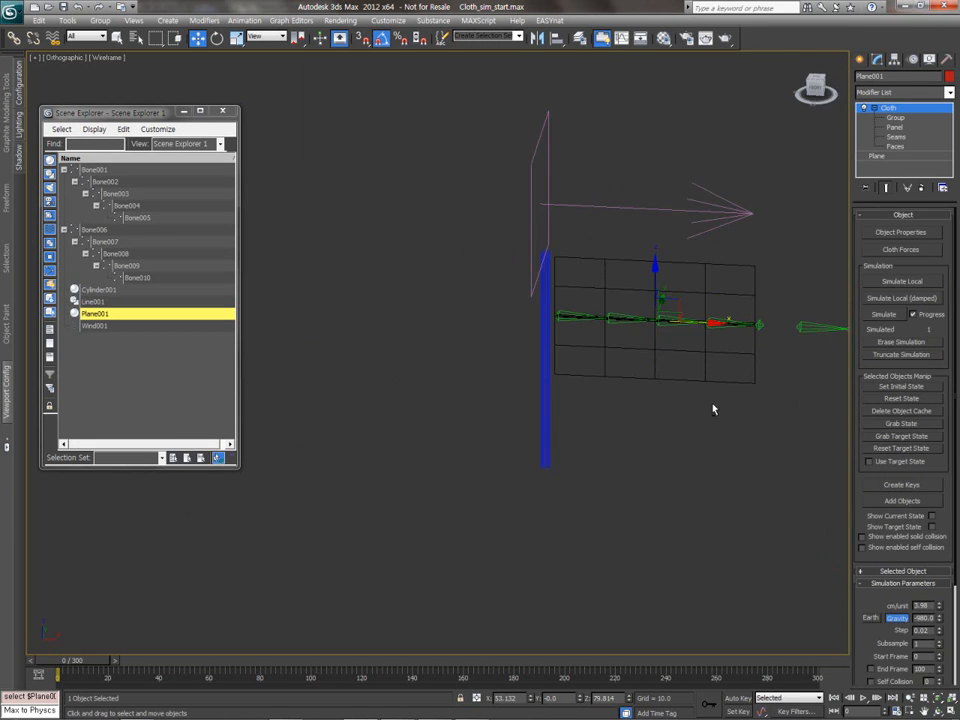
scroll(713, 407, "up", 3)
left_click(718, 522)
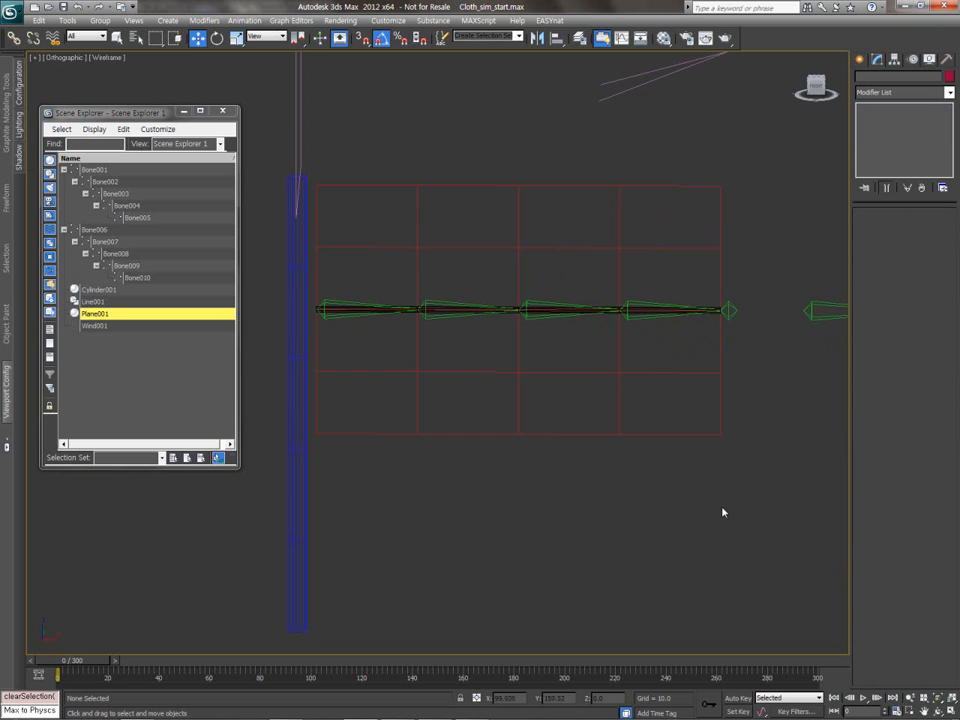
Step: Create a SplineIK Solver chain from Bone001 to the end joint Bone005
left_click(350, 304)
left_click(733, 309)
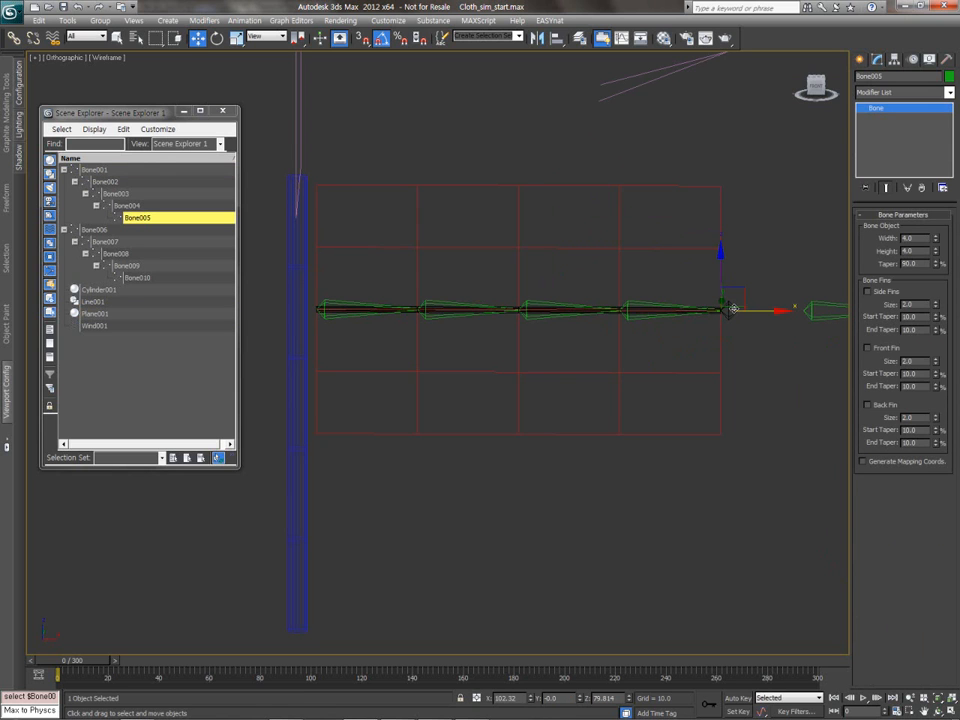
left_click(341, 305)
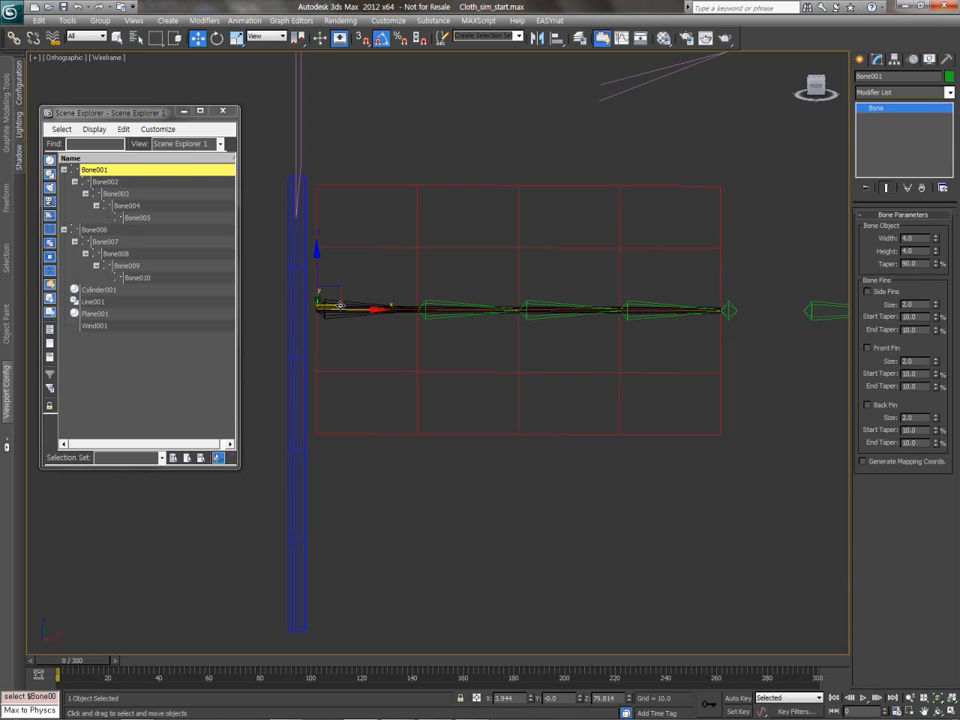
left_click(244, 20)
mouse_move(378, 68)
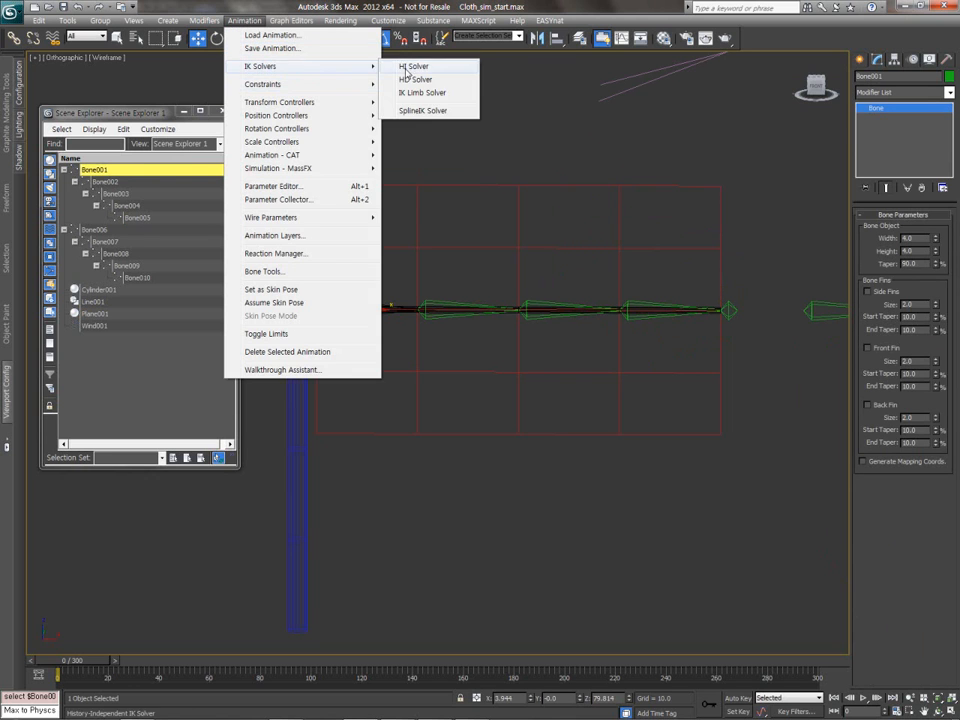
left_click(424, 111)
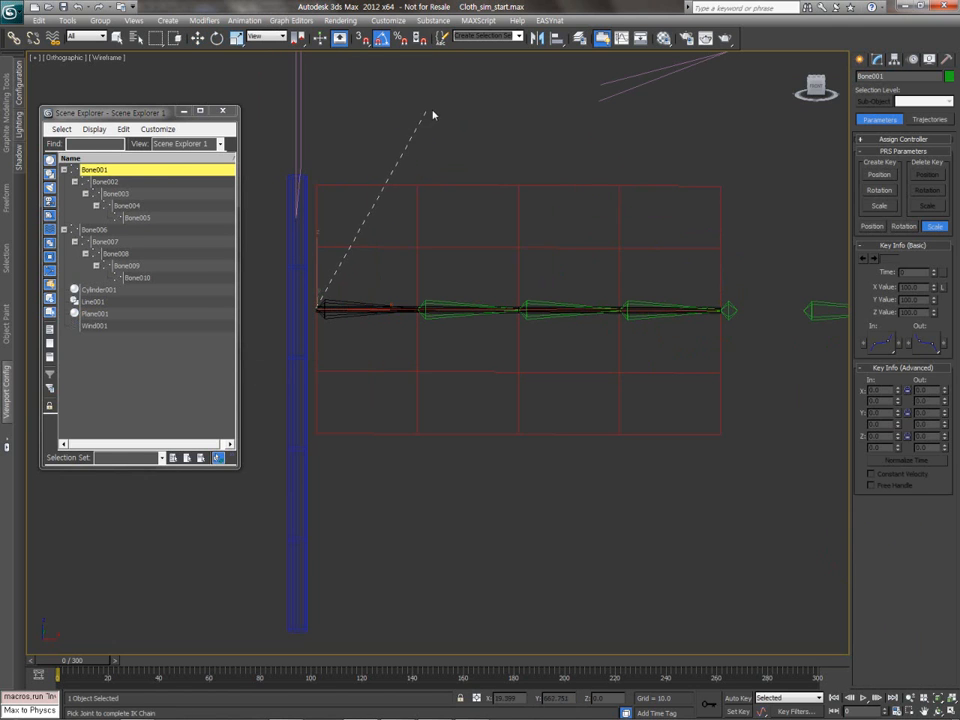
left_click(730, 308)
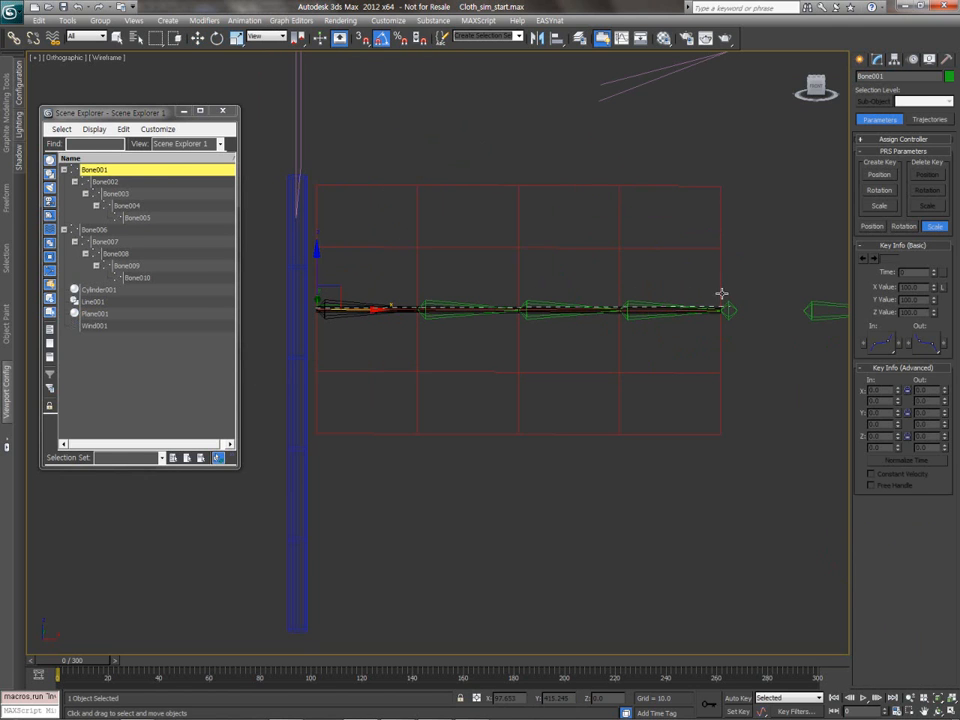
Step: Choose Line001 as the shape that drives the Spline IK chain
key("h")
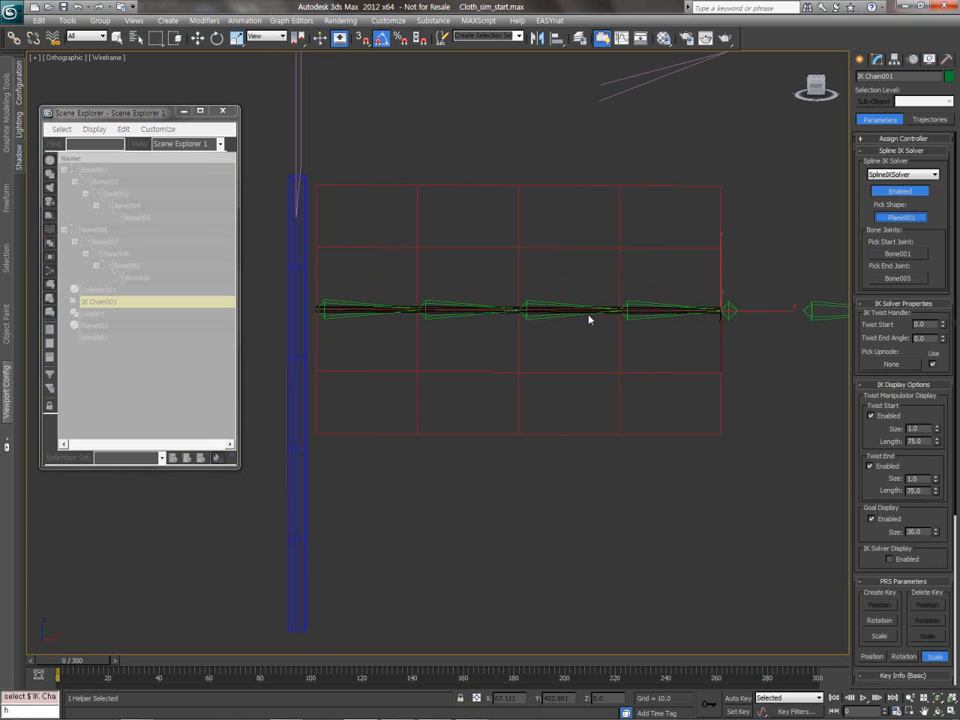
left_click(406, 205)
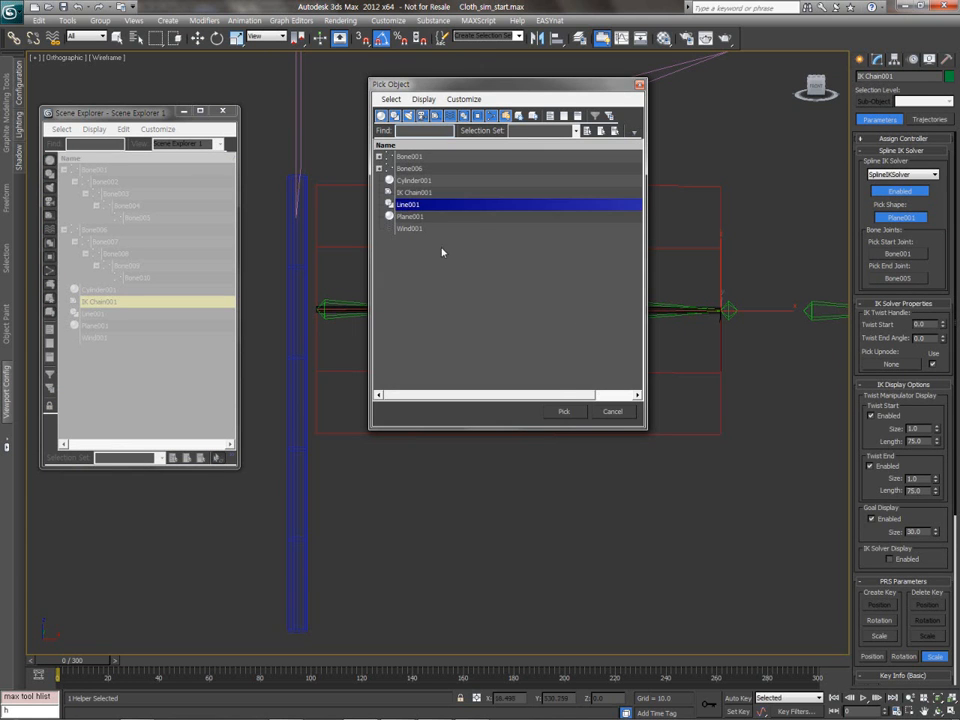
left_click(561, 410)
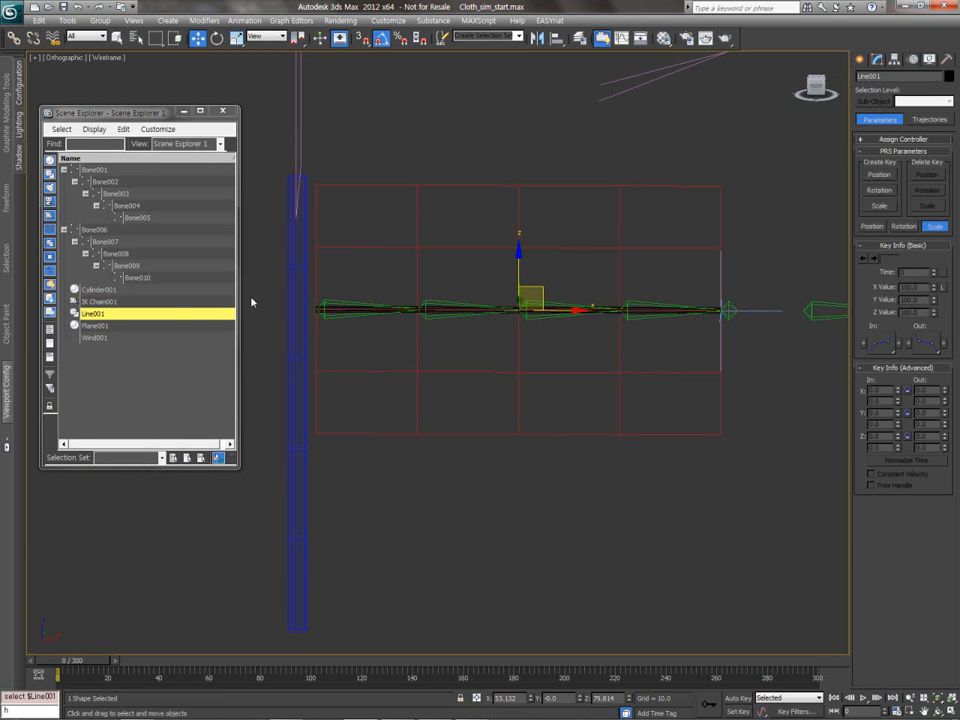
Step: Test the bone rig by moving Line001's fourth vertex upward, cancel the move and return to the Skin Wrap level
left_click(874, 59)
left_click_drag(620, 310, 627, 251)
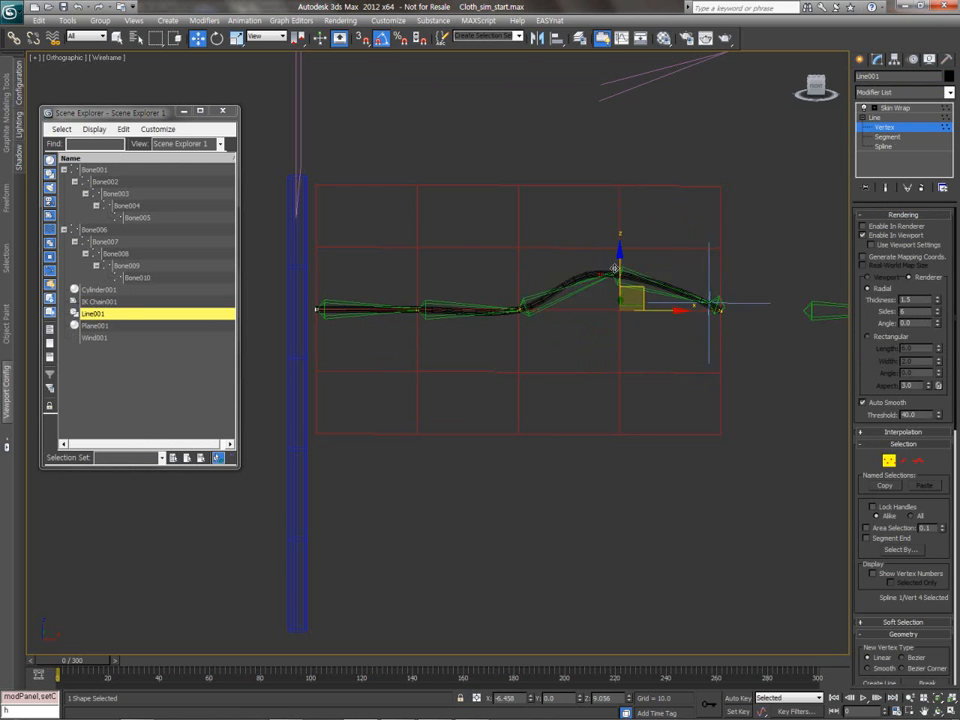
right_click(627, 251)
left_click(892, 130)
left_click(887, 108)
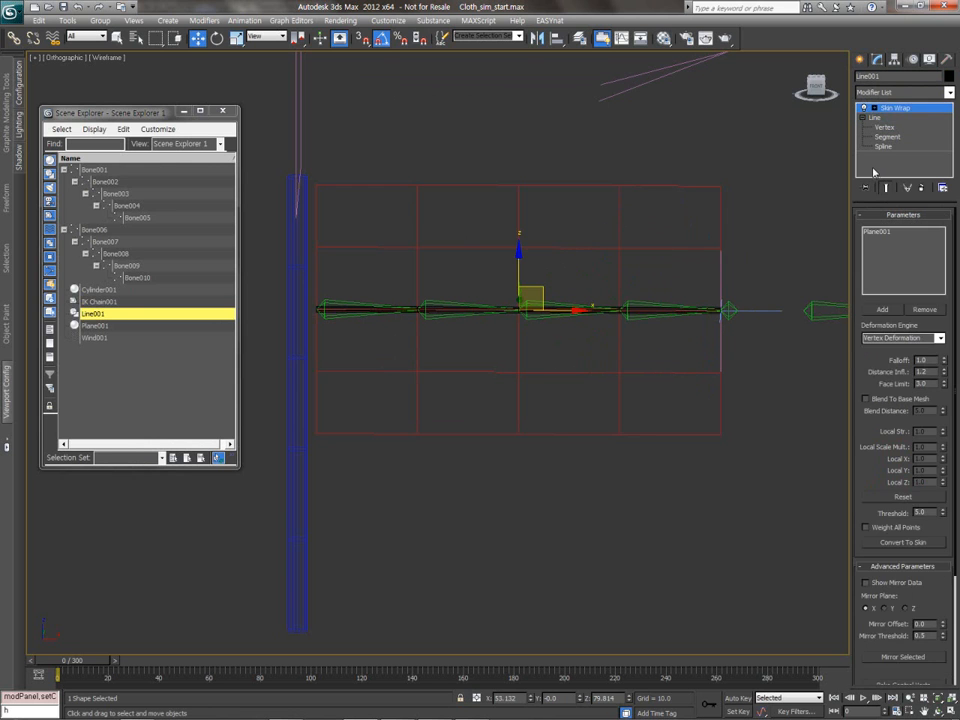
Step: Run a local cloth simulation on Plane001 to check how the bones follow the flag, and stop it
left_click(700, 196)
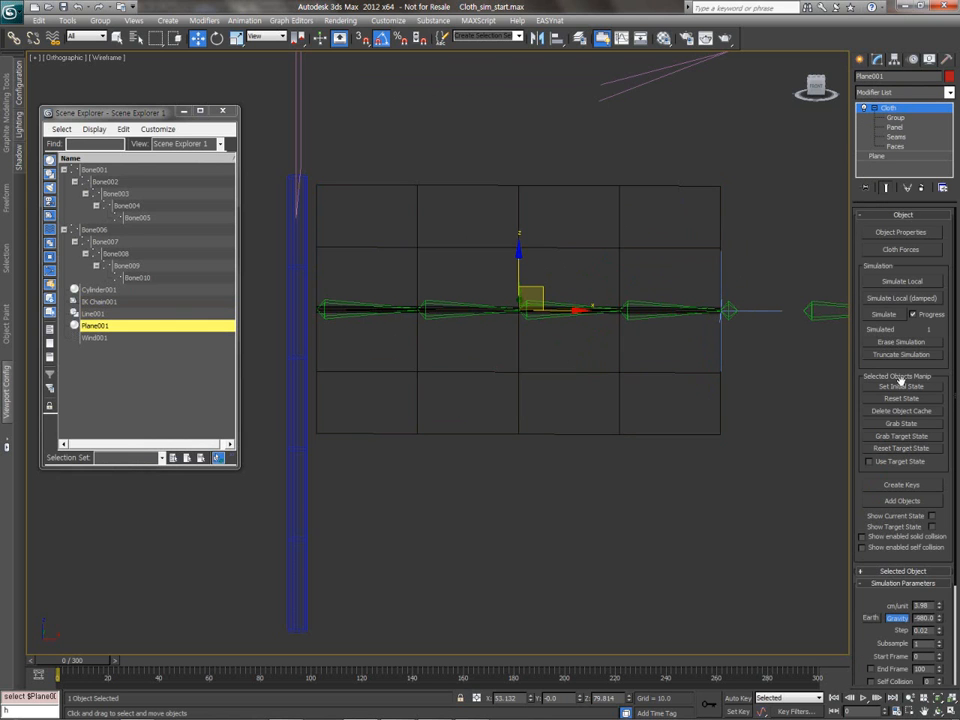
left_click(902, 282)
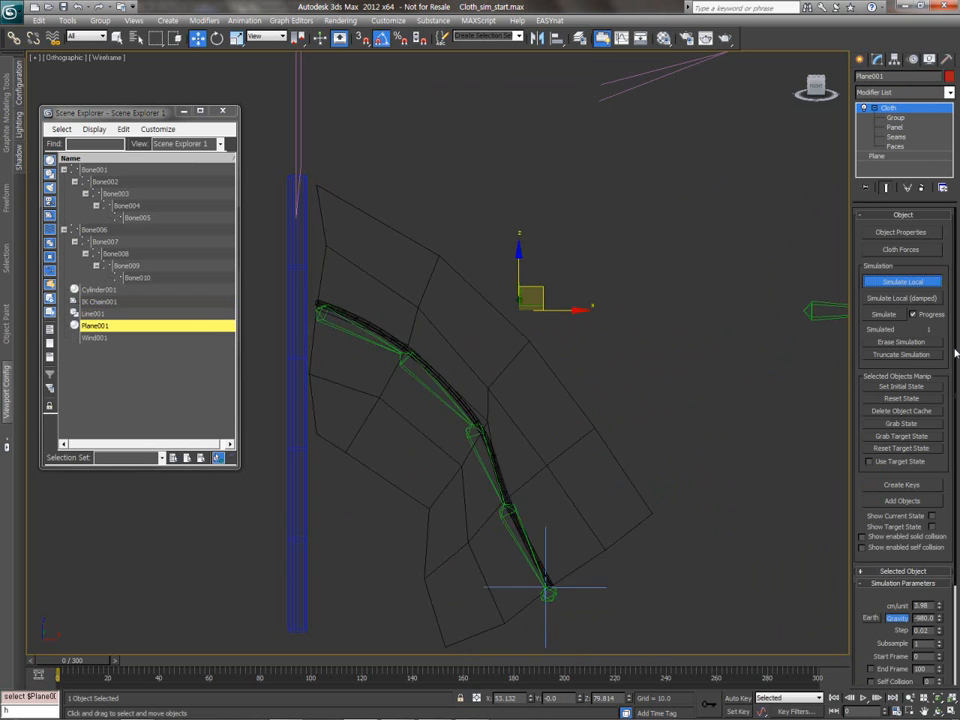
middle_click_drag(663, 394, 664, 444, "alt")
left_click(917, 282)
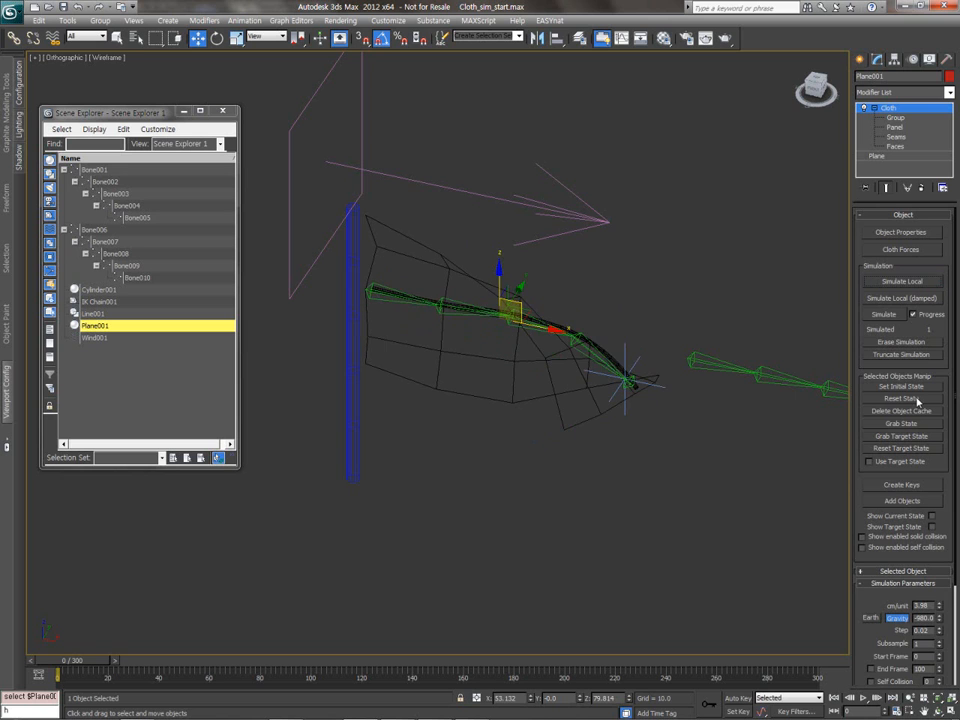
Step: Reset the cloth state of Plane001 and display the flag in shaded view
left_click(917, 398)
middle_click_drag(664, 390, 683, 374, "alt")
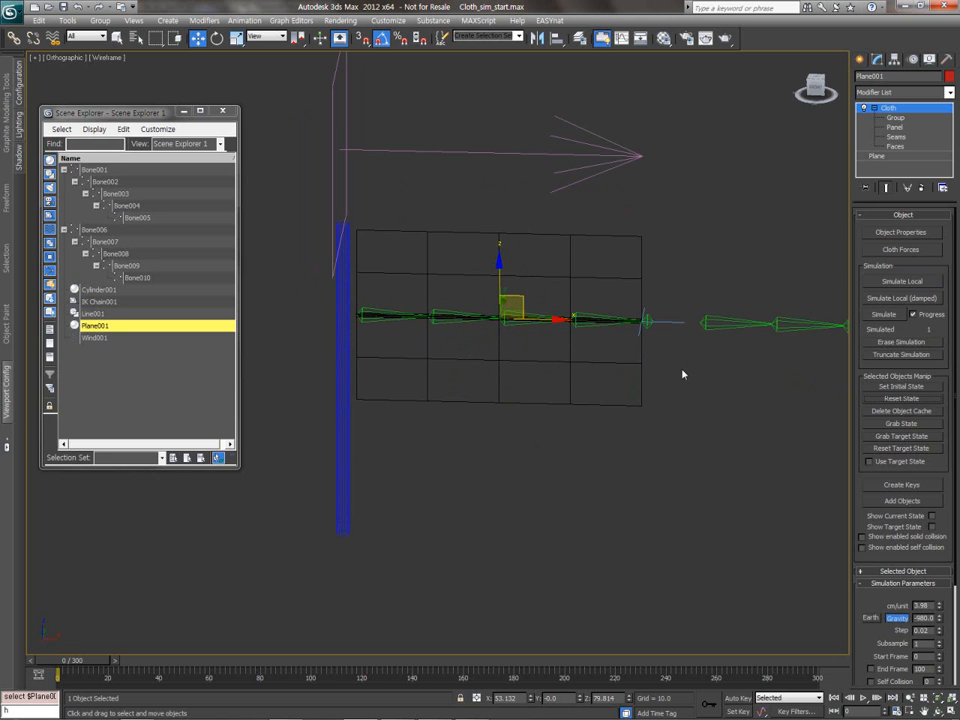
key("F3")
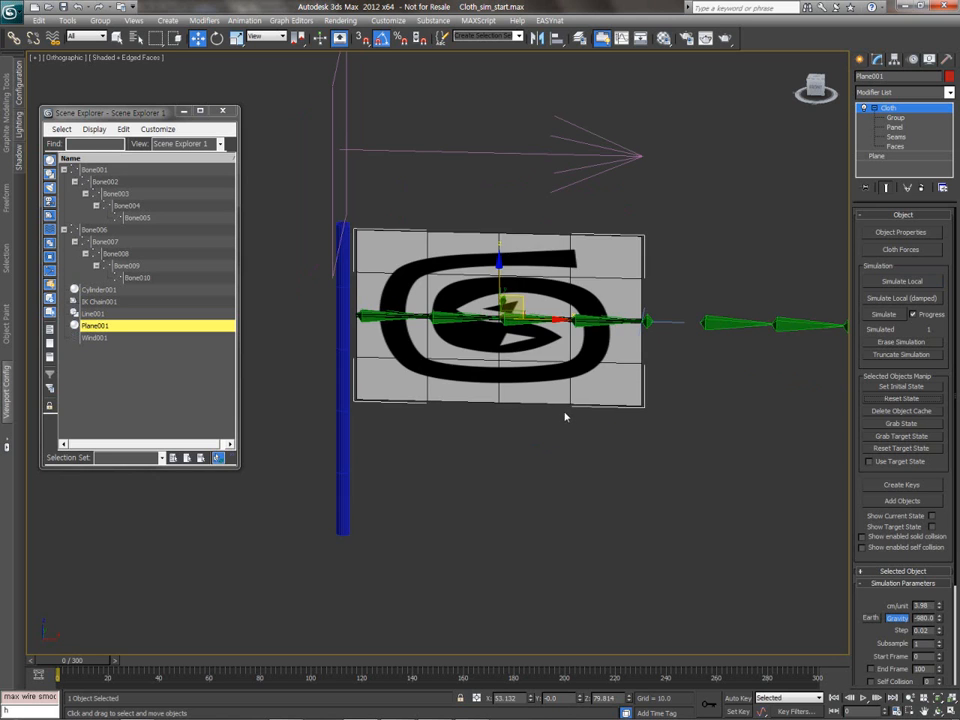
middle_click_drag(578, 410, 565, 402)
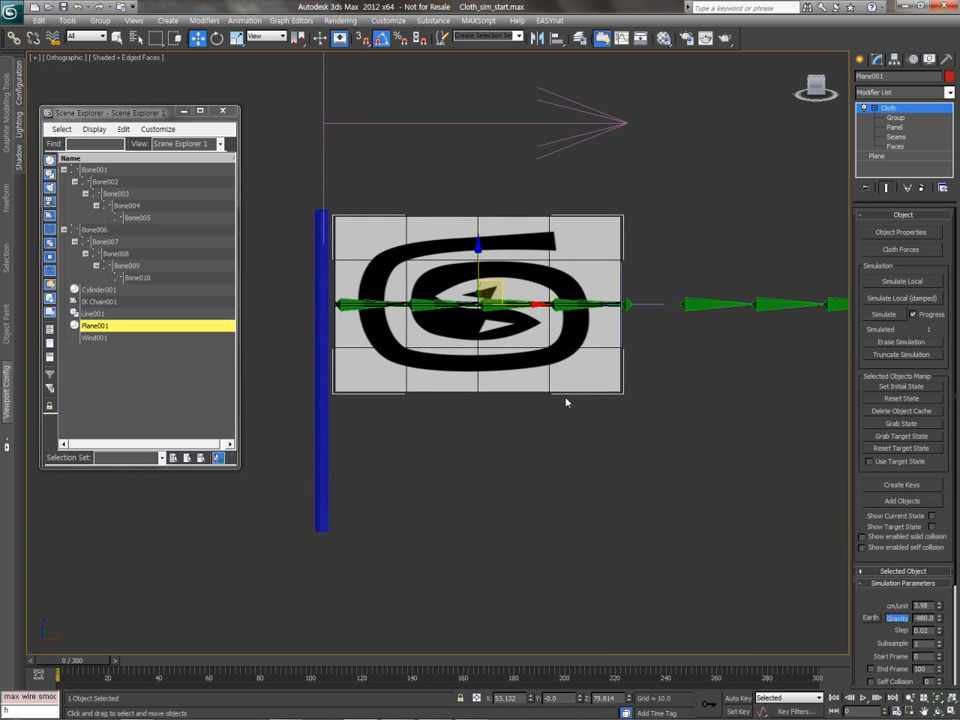
Step: Simulate the flag cloth over the full 300-frame timeline and play back the result
left_click(877, 316)
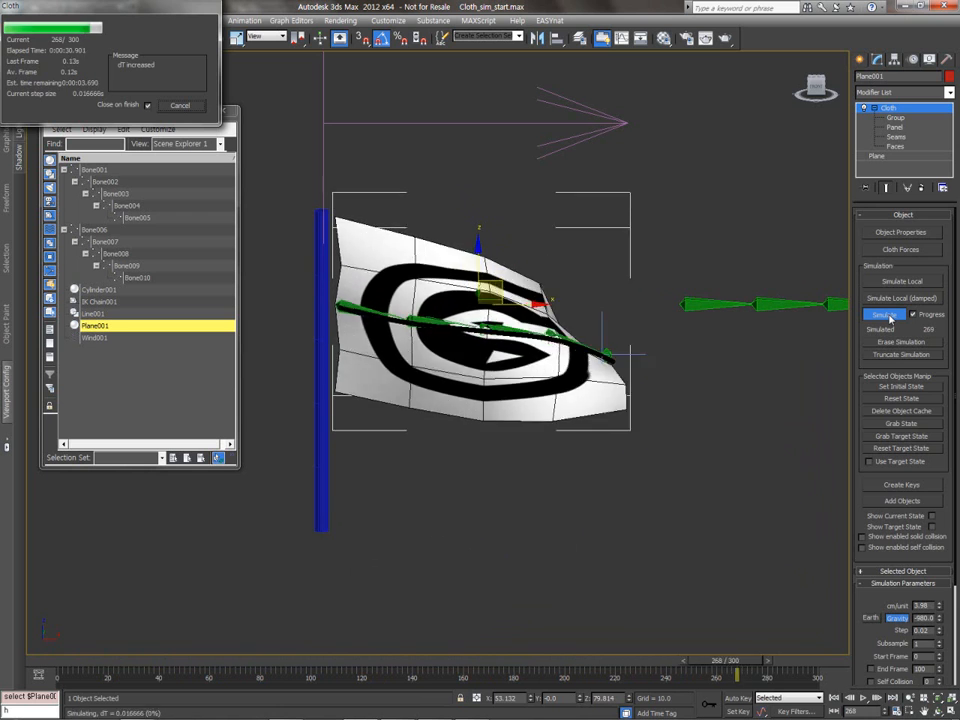
left_click(864, 698)
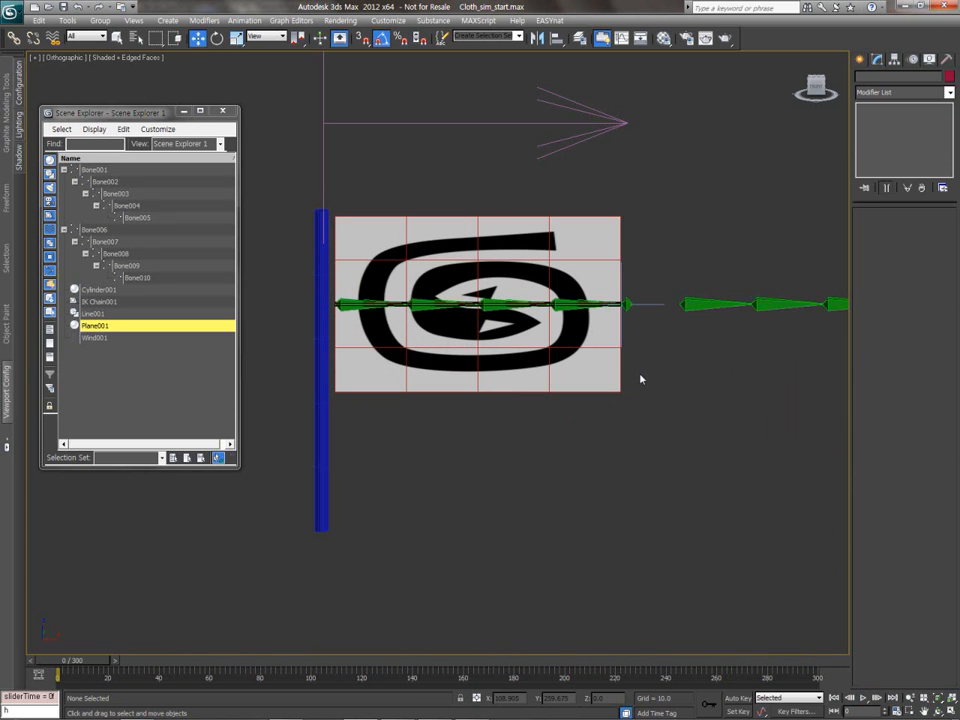
Step: Select Bone001 together with its whole child hierarchy down to Bone005
double_click(342, 302)
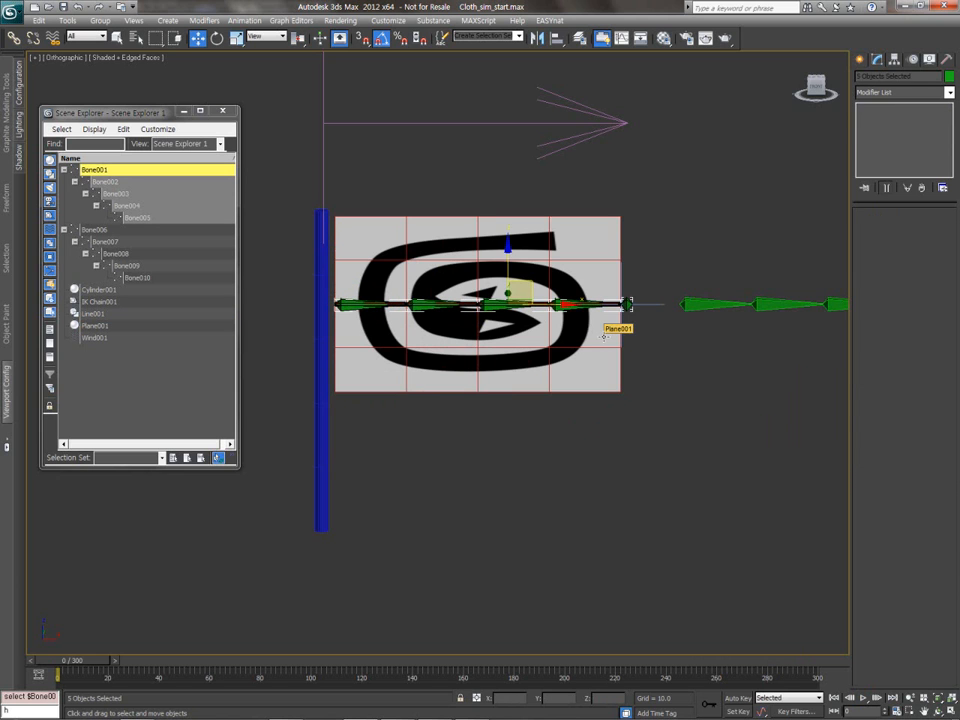
left_click(343, 302)
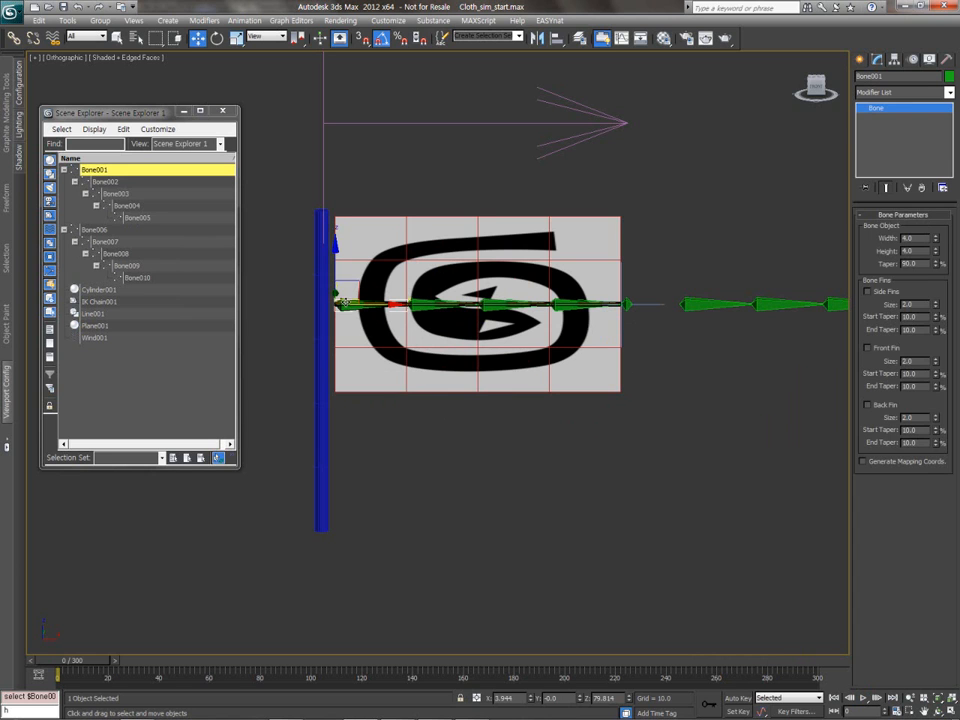
left_click(343, 302)
left_click(541, 459)
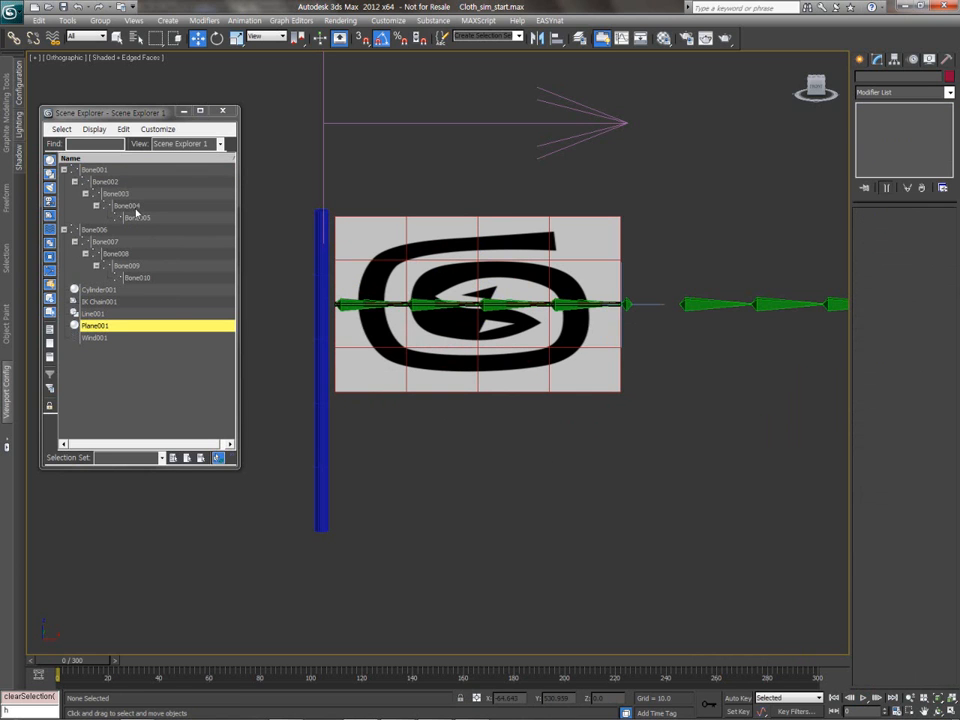
double_click(95, 171)
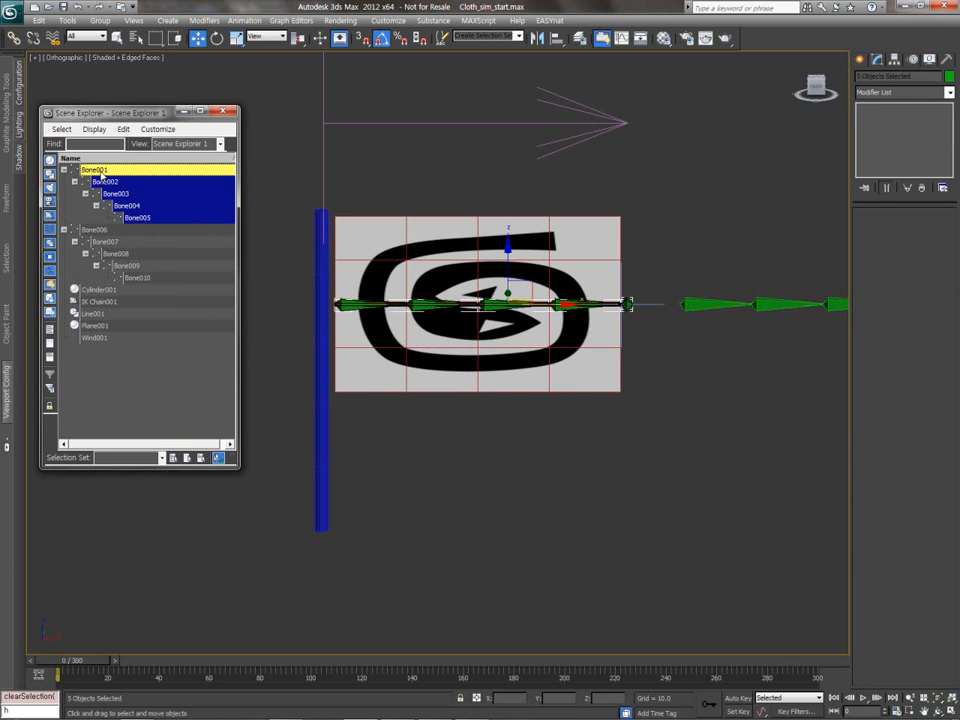
left_click_drag(117, 118, 135, 108)
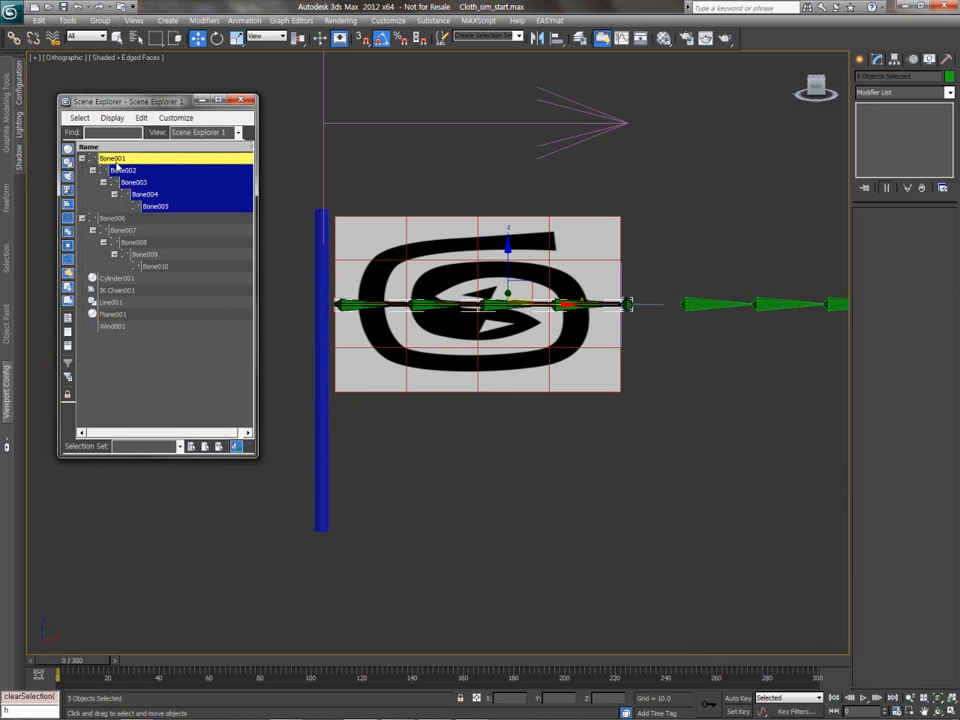
double_click(114, 159)
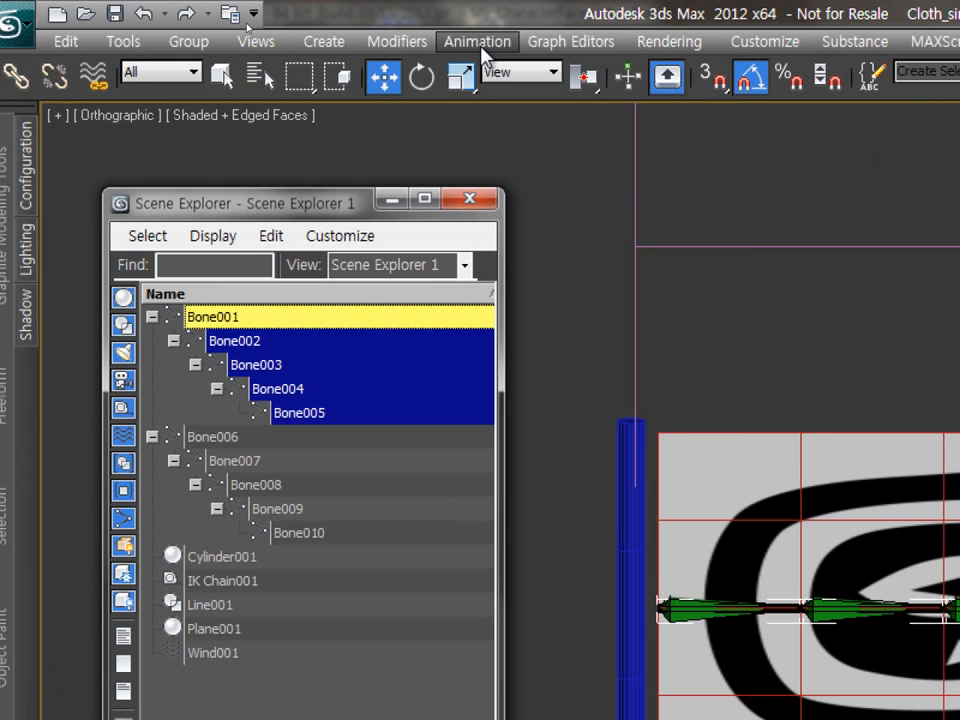
Step: Save the selected bones' animation as the XML animation file Cloth_bones, with Keyable Tracks on and Animated Tracks off
left_click(247, 24)
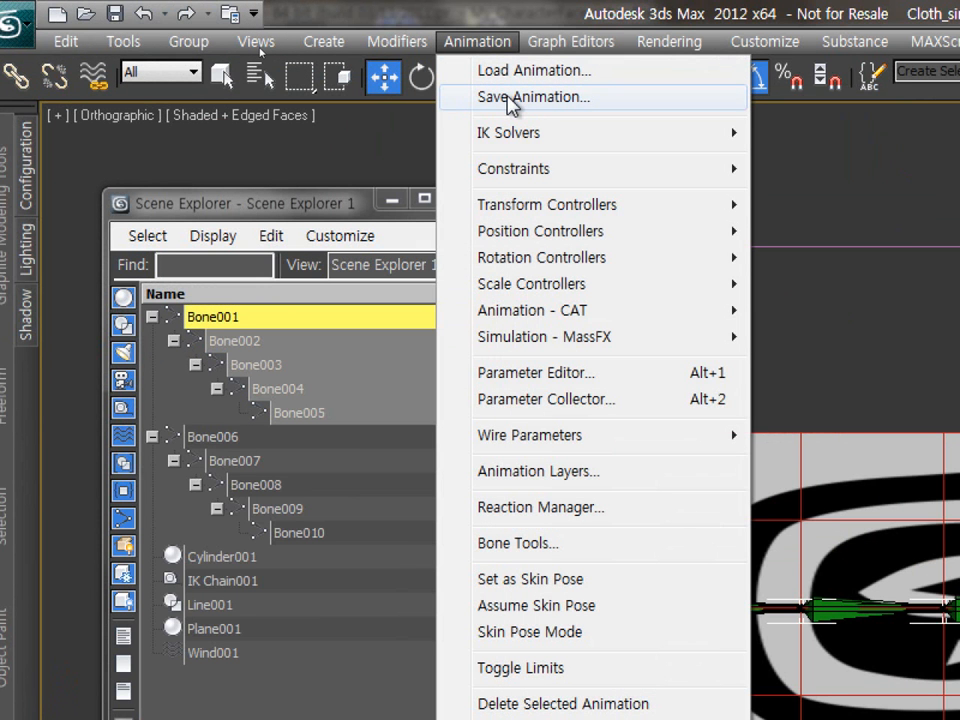
left_click(512, 98)
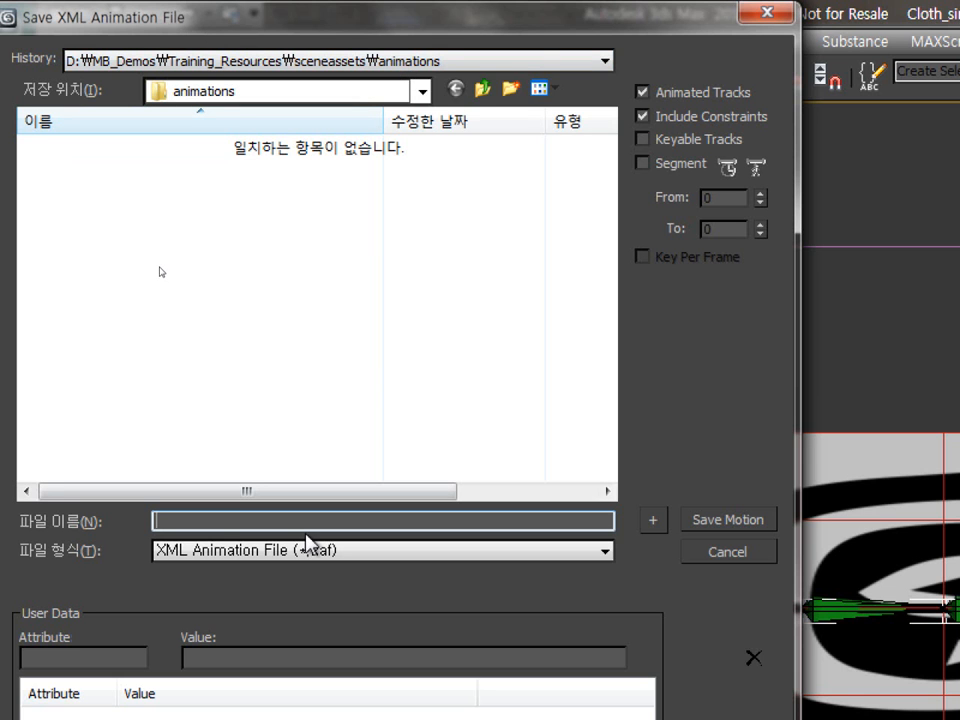
type("Cloth_bones")
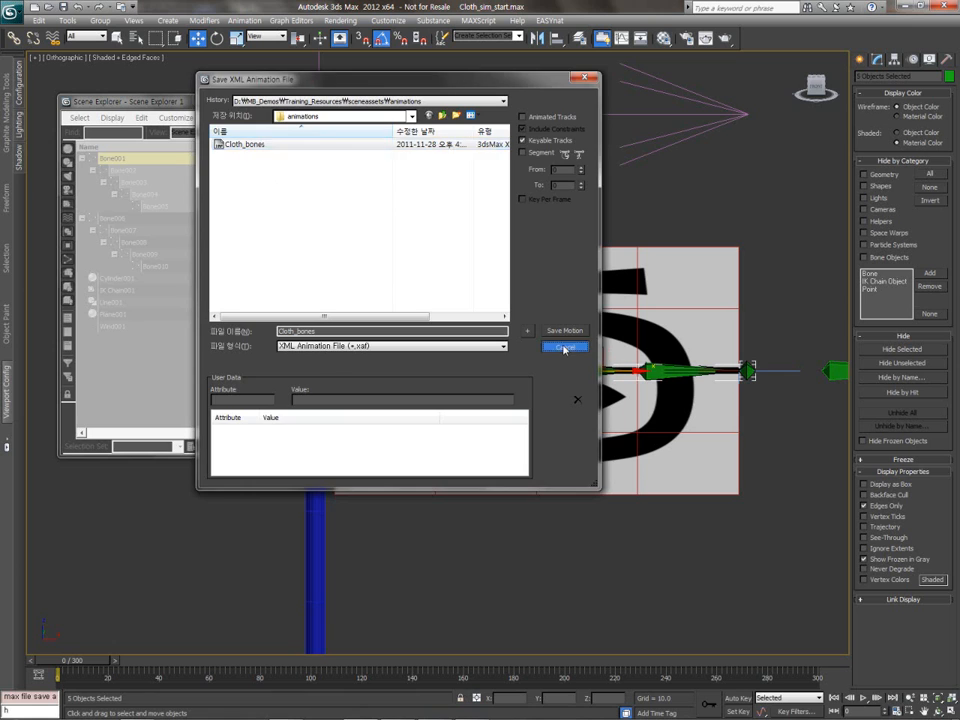
Step: Load the Cloth_bones animation file for the whole Bone006 hierarchy and agree to create a map file
left_click(546, 693)
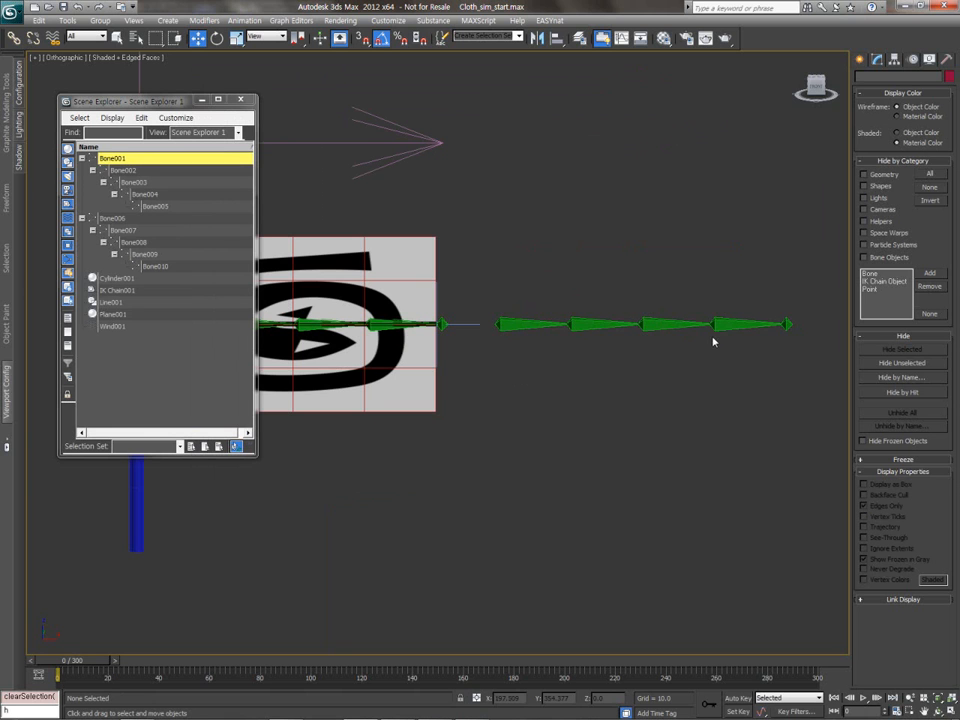
double_click(530, 325)
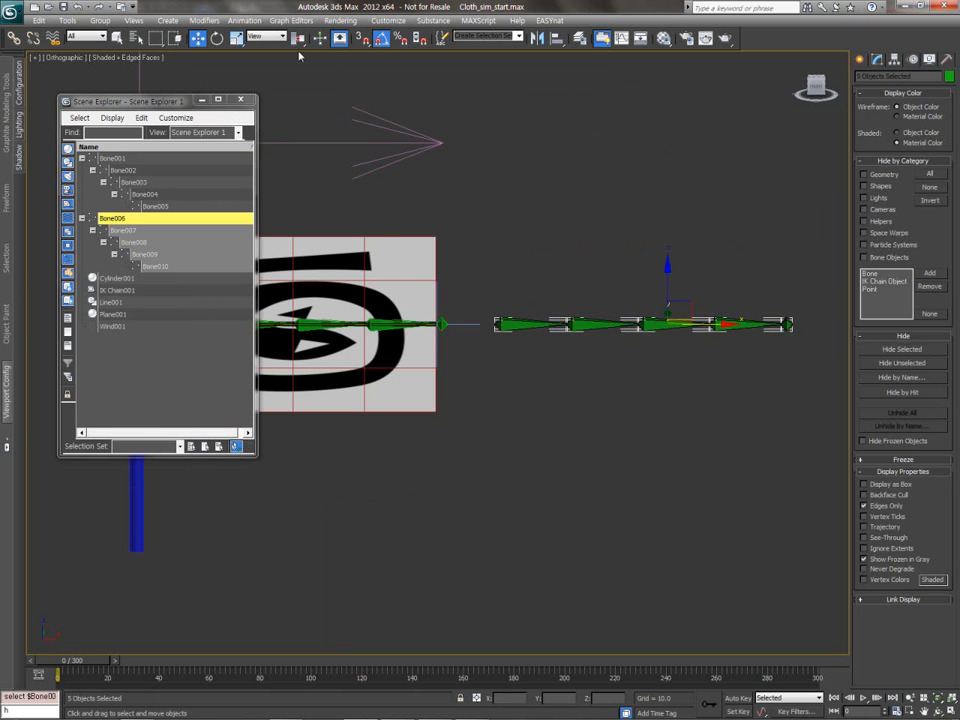
left_click(244, 20)
left_click(264, 36)
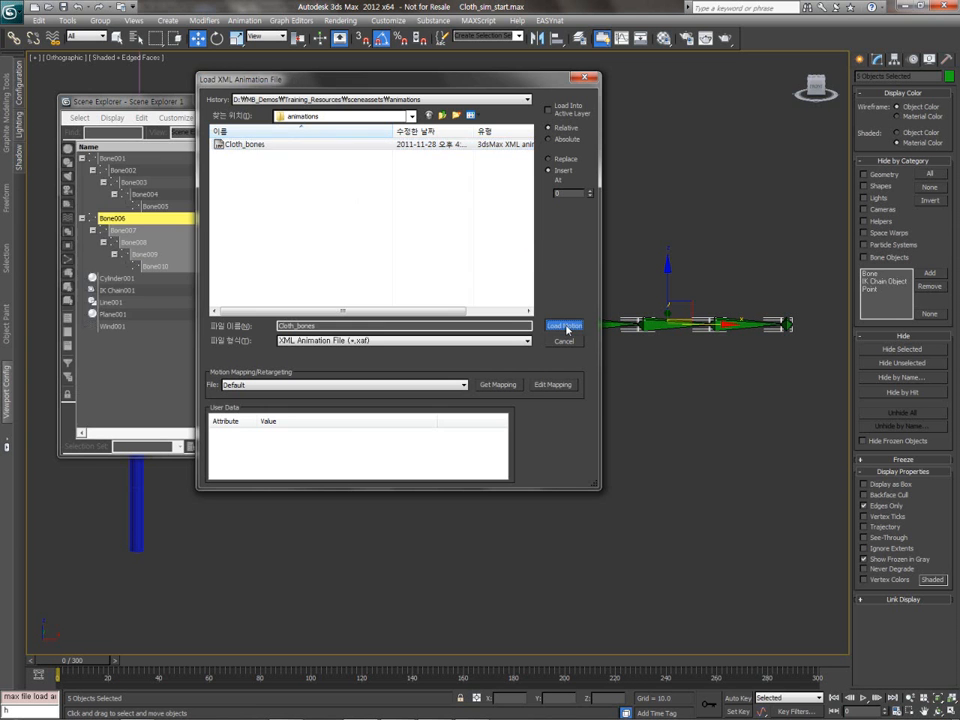
left_click(565, 326)
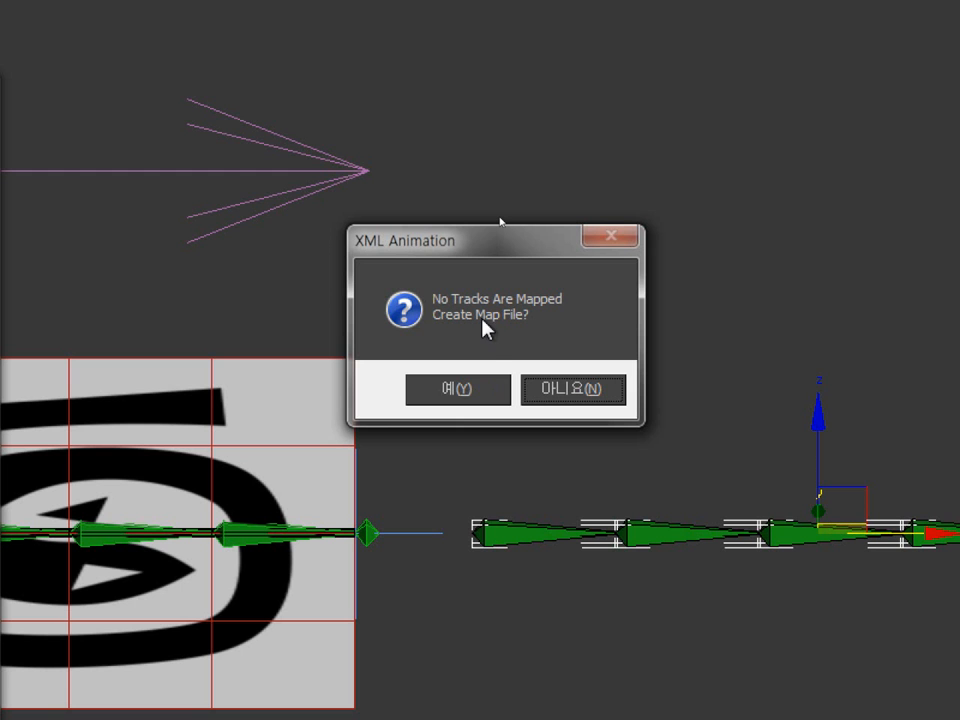
left_click(480, 403)
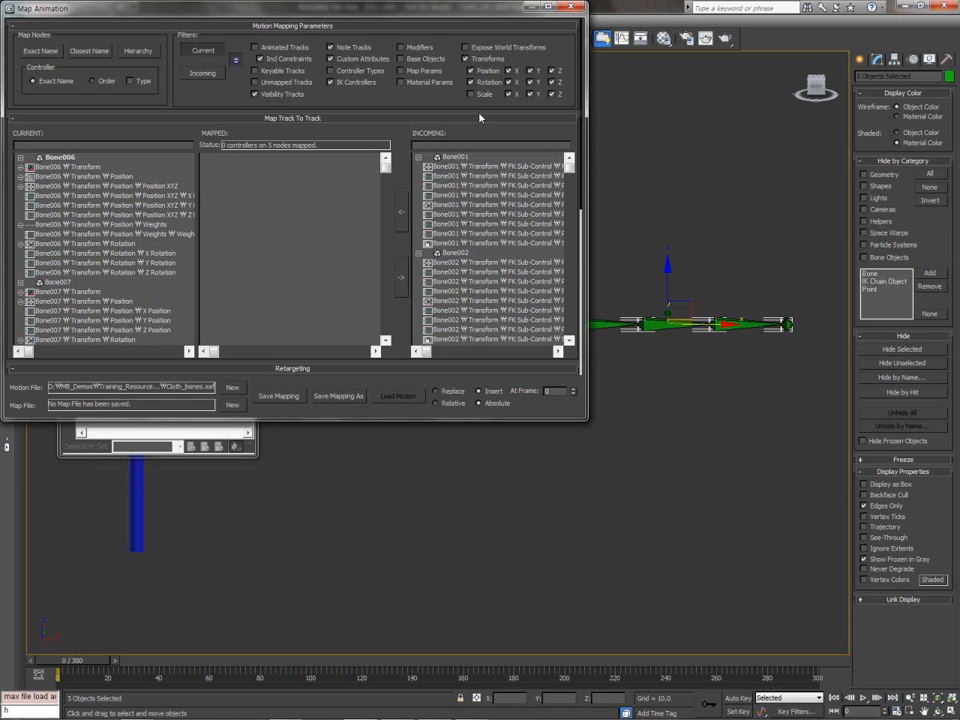
Step: Include Expose World Transforms in the track filters, select all current and incoming tracks, and map them by hierarchy
left_click(465, 47)
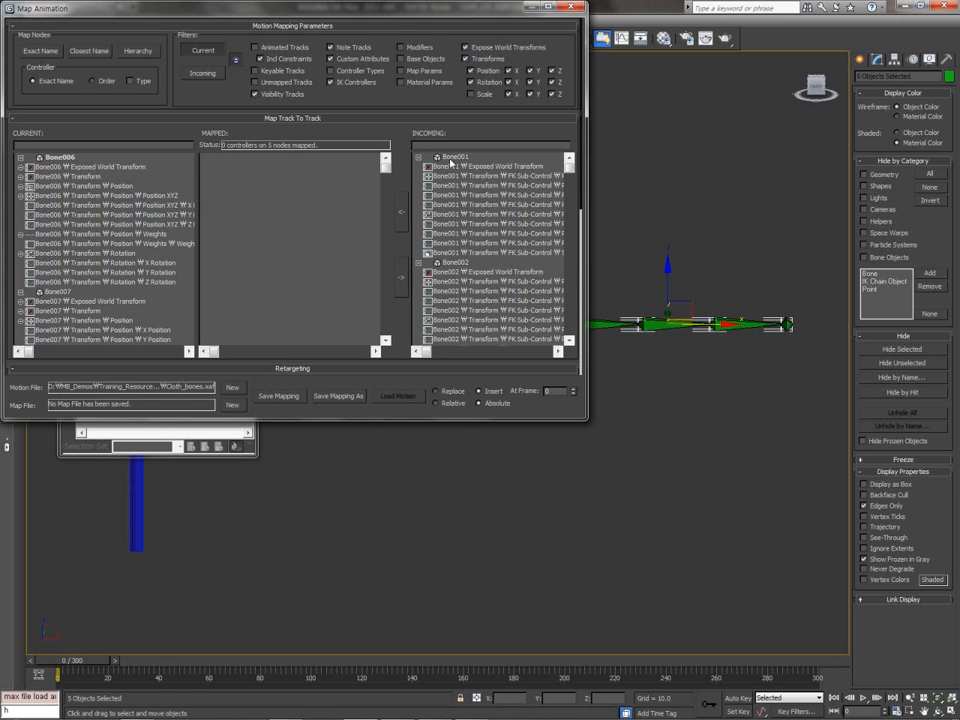
right_click(451, 160)
left_click(476, 195)
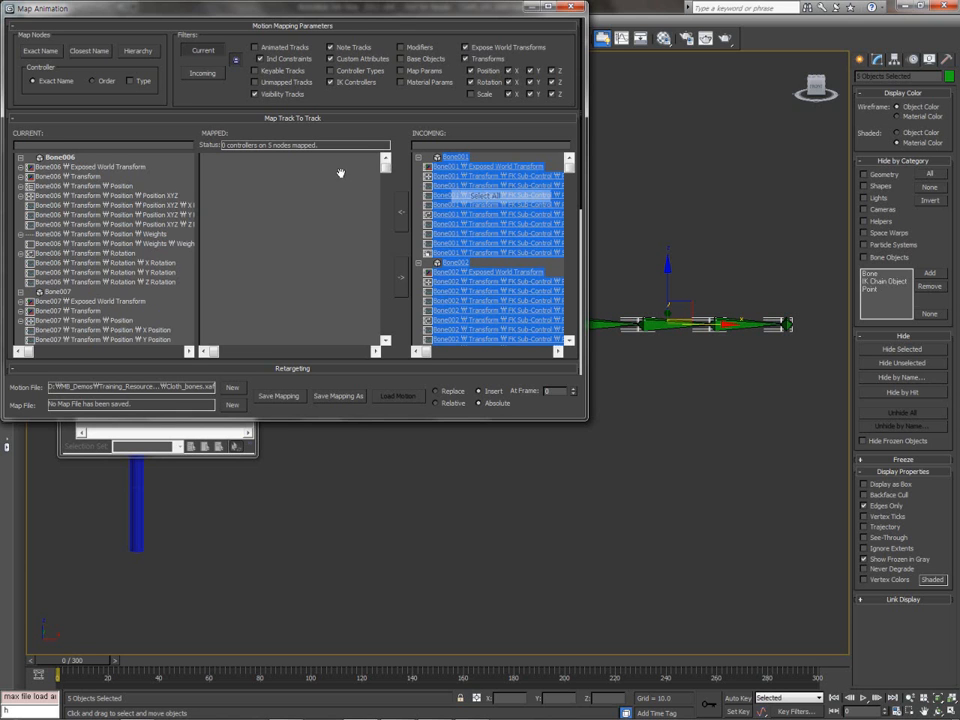
right_click(63, 159)
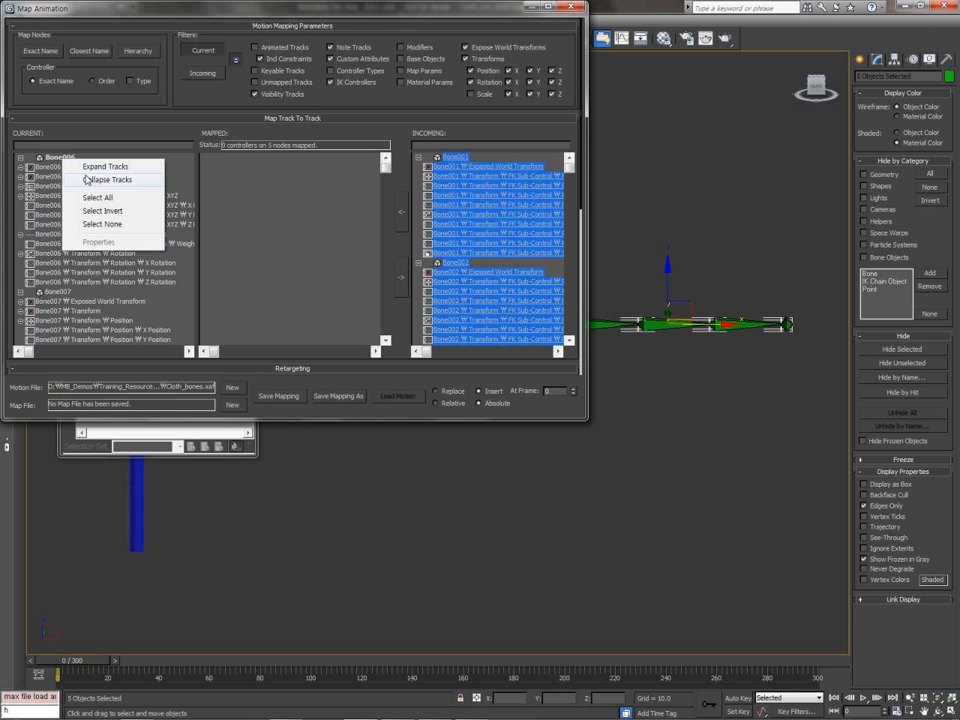
left_click(97, 196)
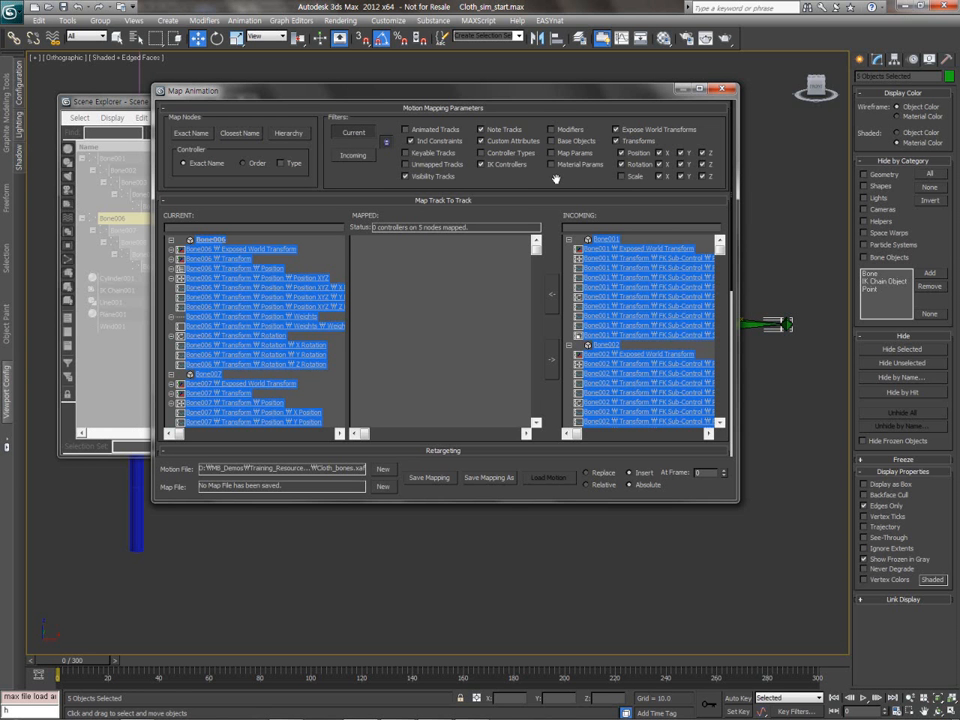
left_click(300, 134)
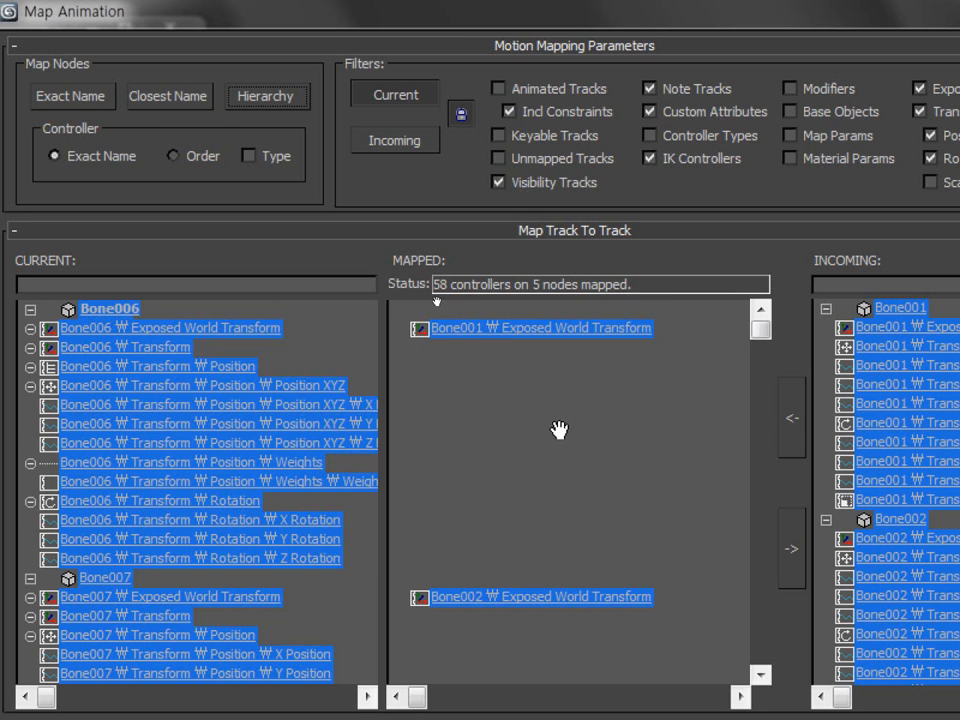
Step: Examine the mapped tracks from Bone006 through Bone010 to check which incoming bone each one receives
scroll(432, 294, "down", 2)
scroll(510, 600, "down", 3)
scroll(508, 566, "down", 1)
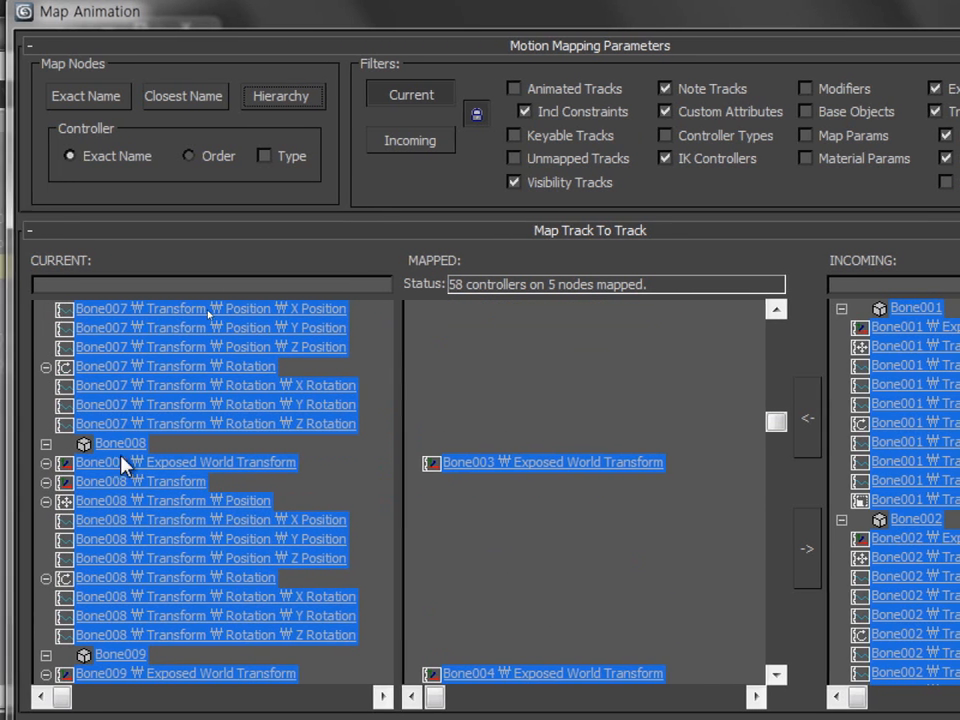
scroll(502, 465, "down", 2)
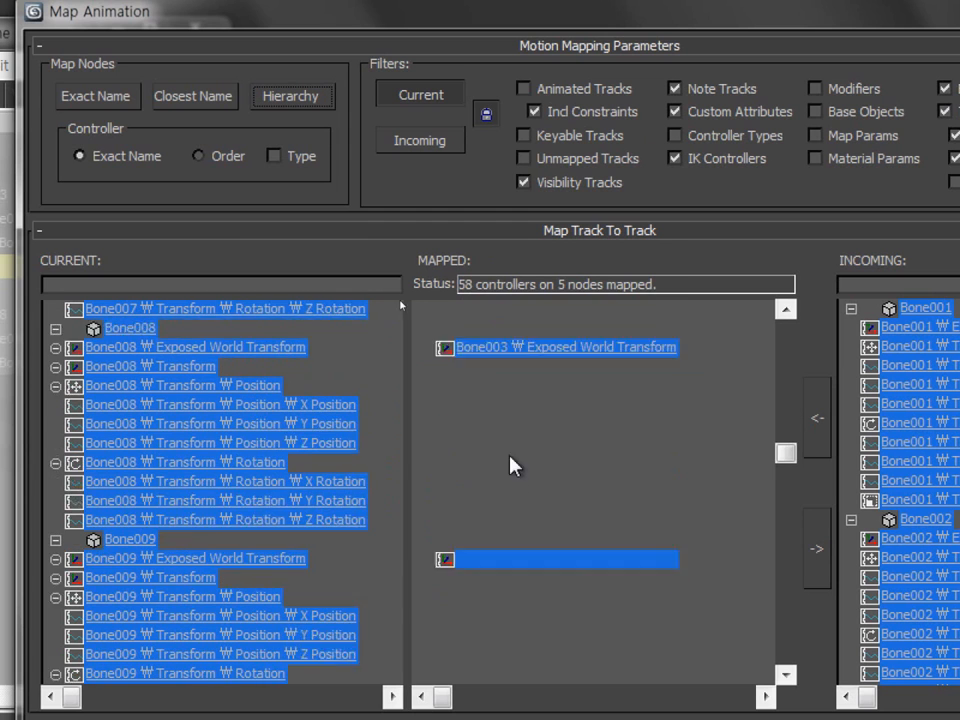
scroll(510, 466, "down", 2)
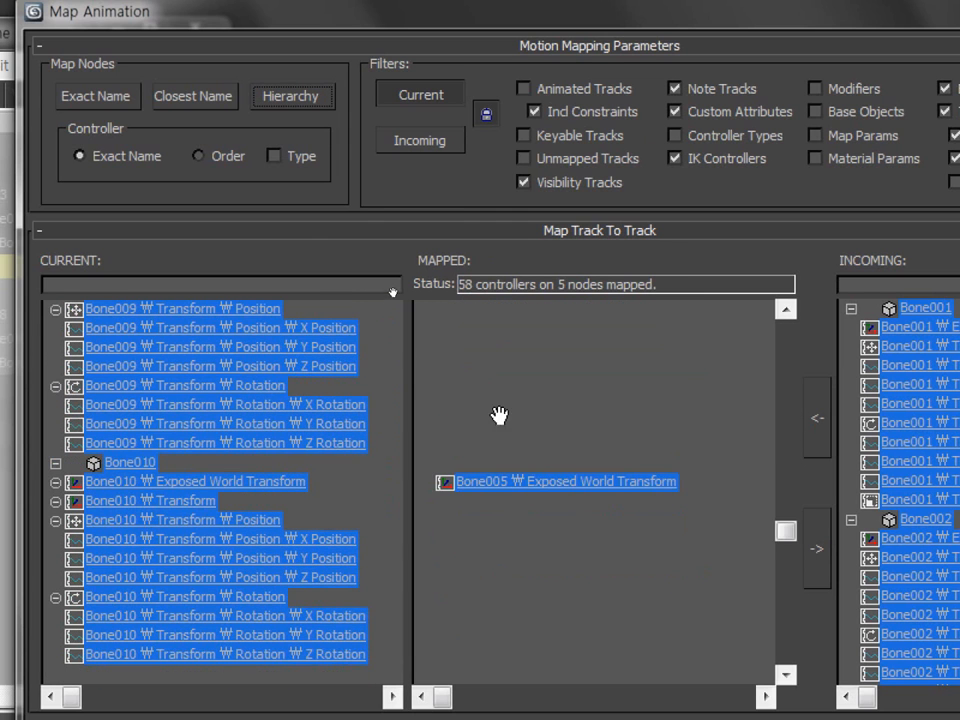
scroll(521, 467, "up", 5)
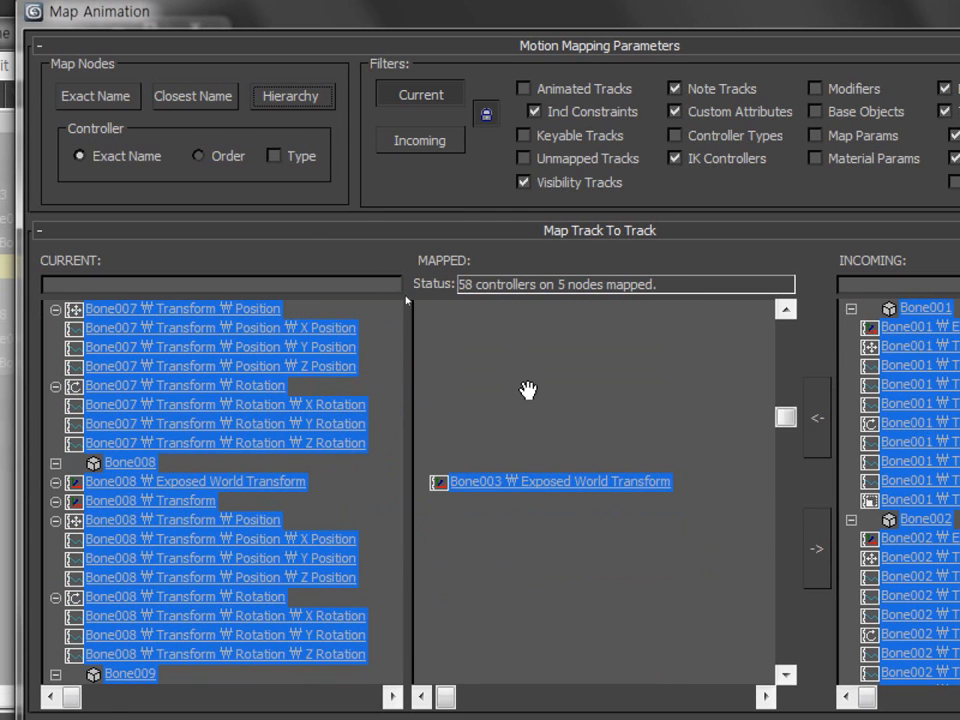
scroll(527, 390, "up", 5)
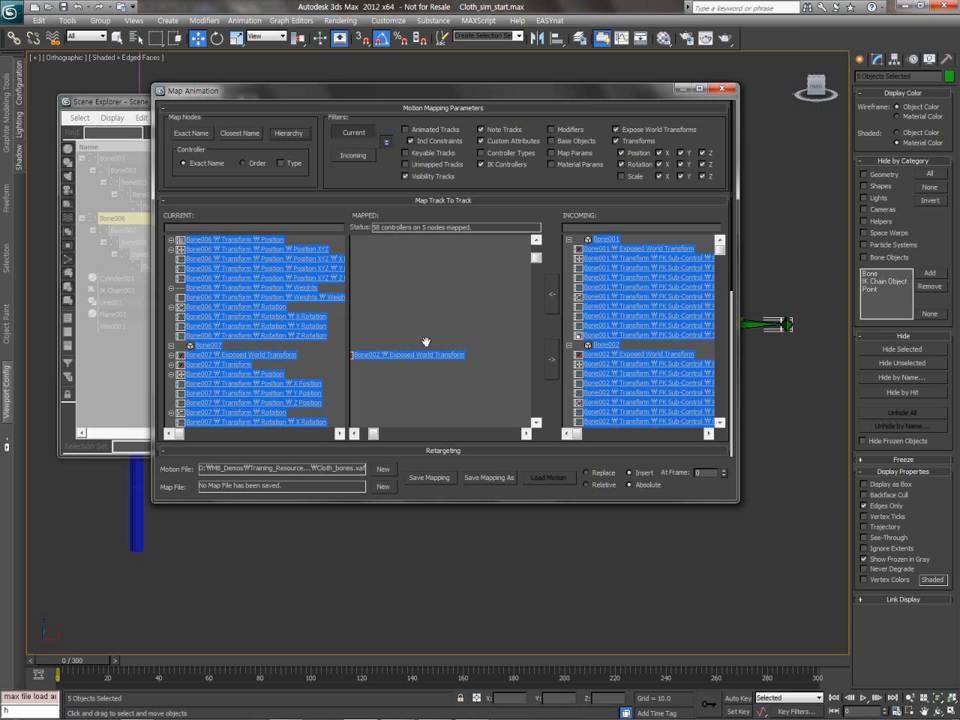
left_click(409, 353)
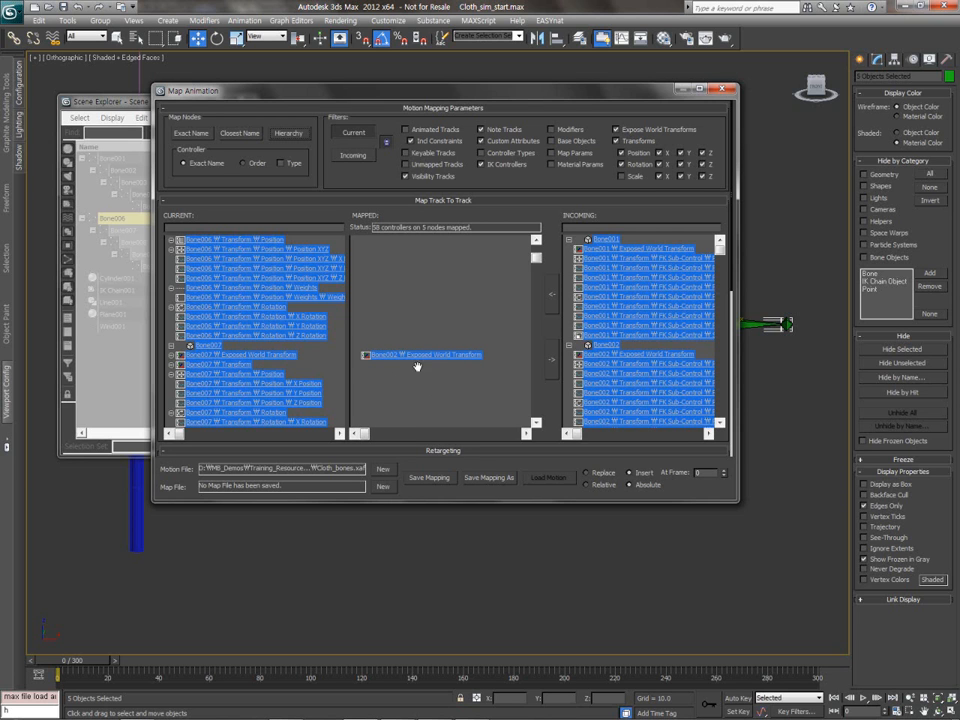
Step: Save the mapping as Cloth_bones and load the motion onto the Bone006 chain
left_click(430, 478)
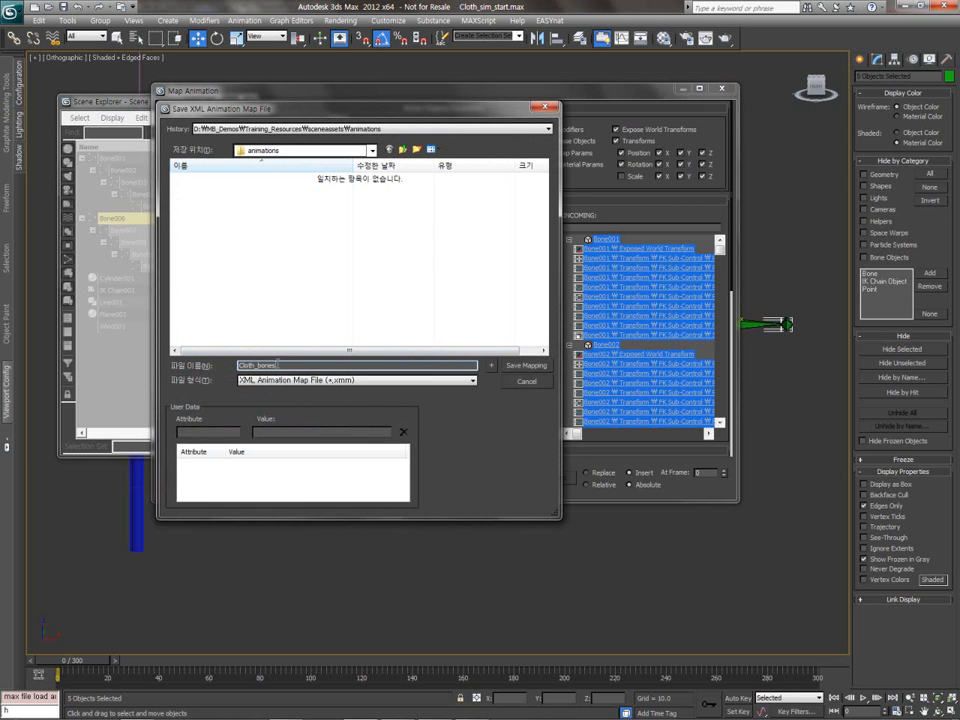
left_click(521, 366)
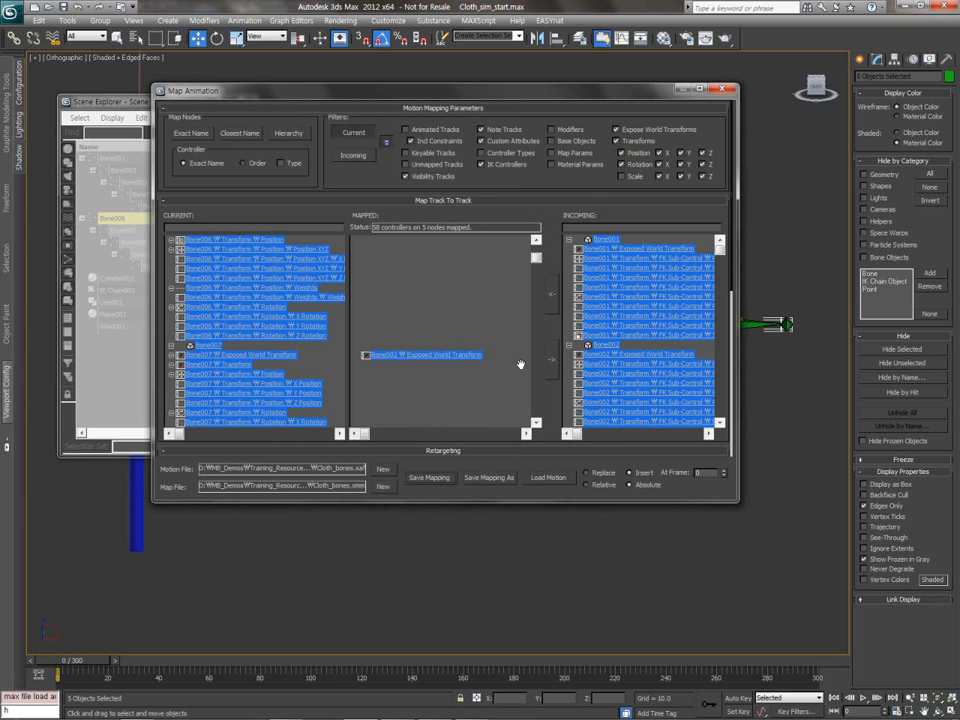
left_click_drag(443, 437, 451, 502)
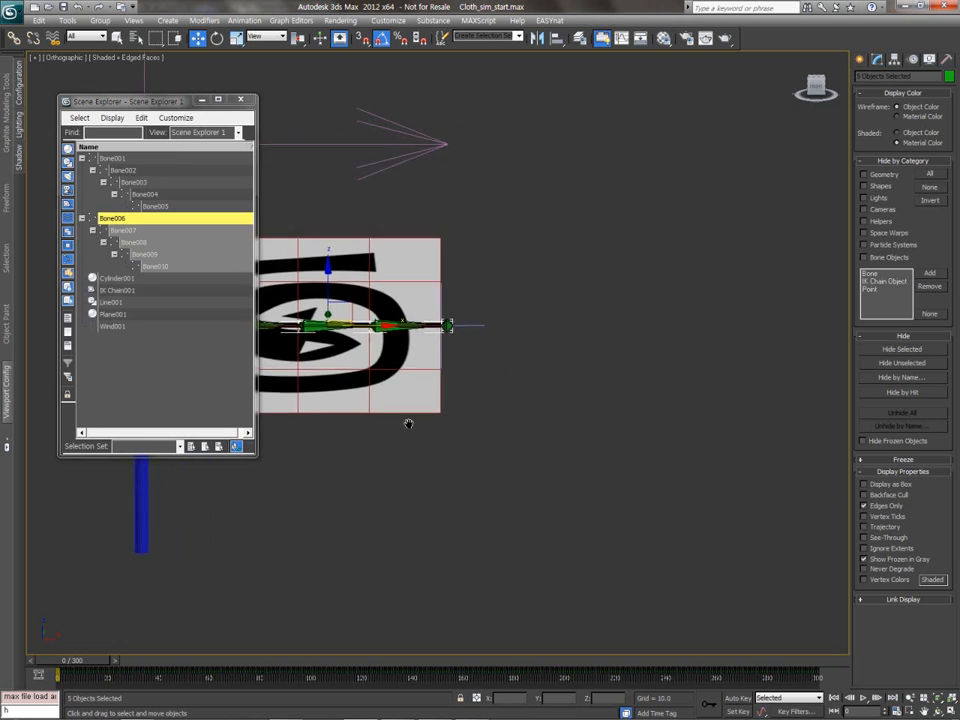
Step: Move the Bone006 chain about 116 units along X, clear of the flag
scroll(407, 422, "up", 3)
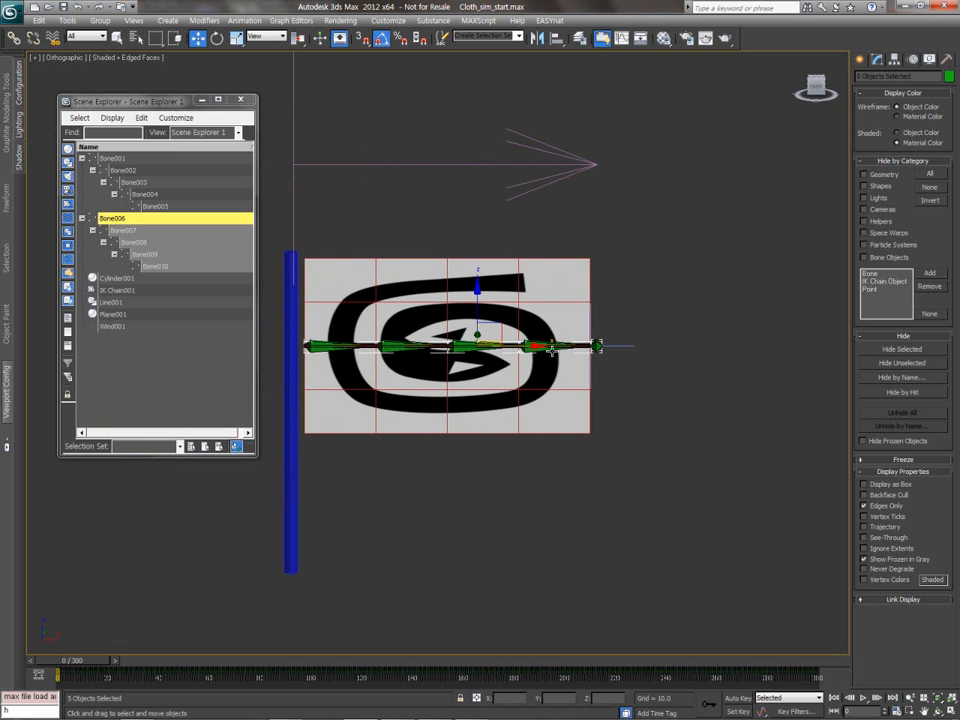
left_click_drag(520, 347, 858, 348)
middle_click_drag(820, 360, 693, 347)
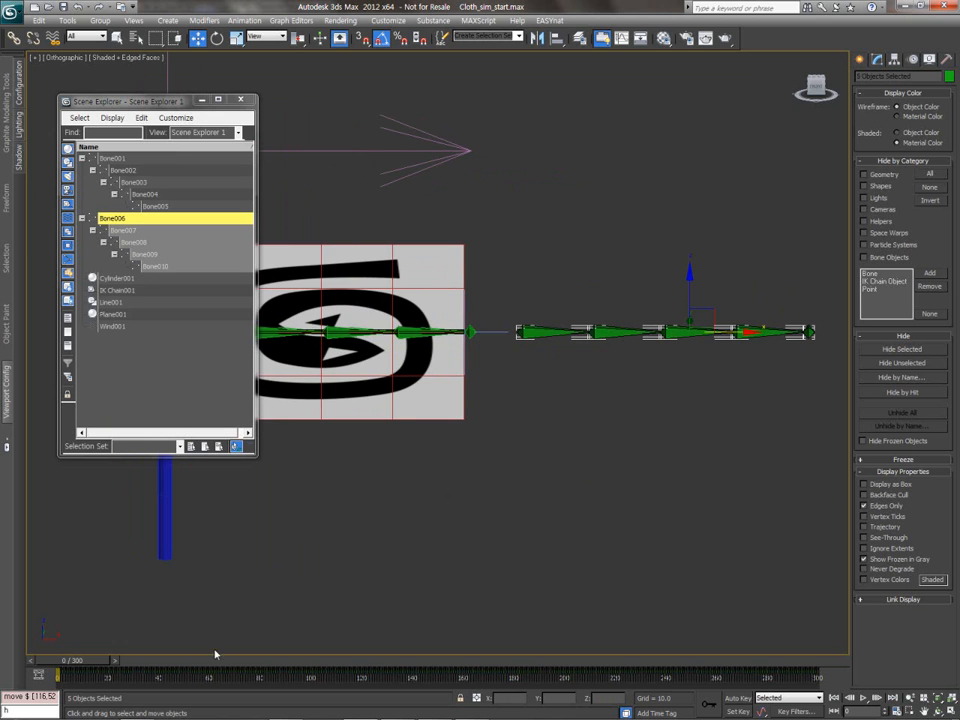
Step: Scrub the timeline to frame 300 and play the animation to compare both bone chains
left_click_drag(87, 663, 816, 663)
left_click(863, 697)
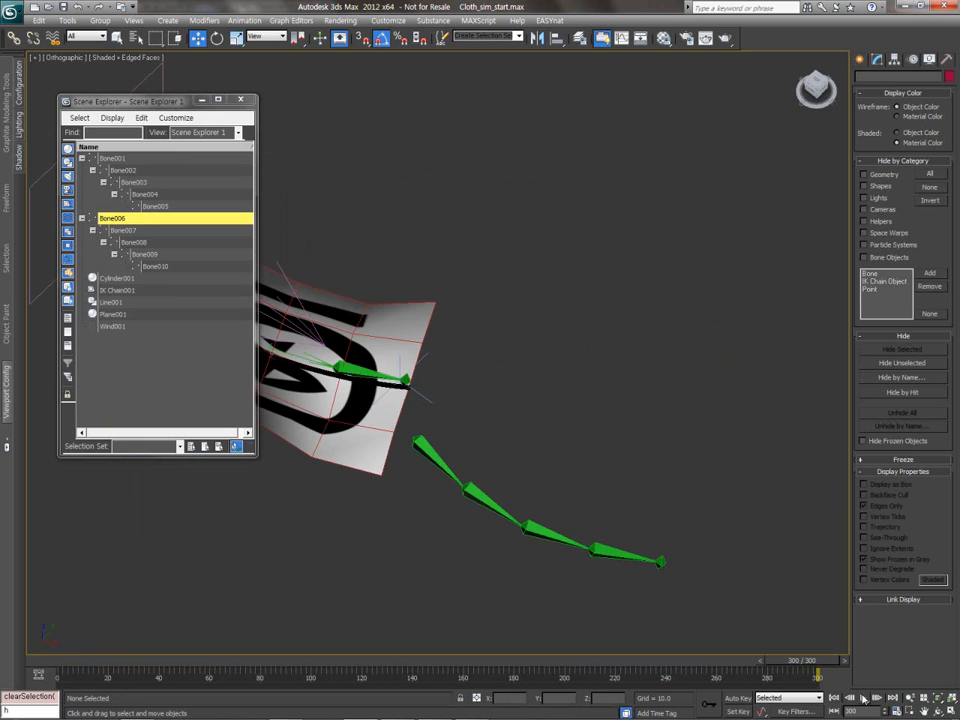